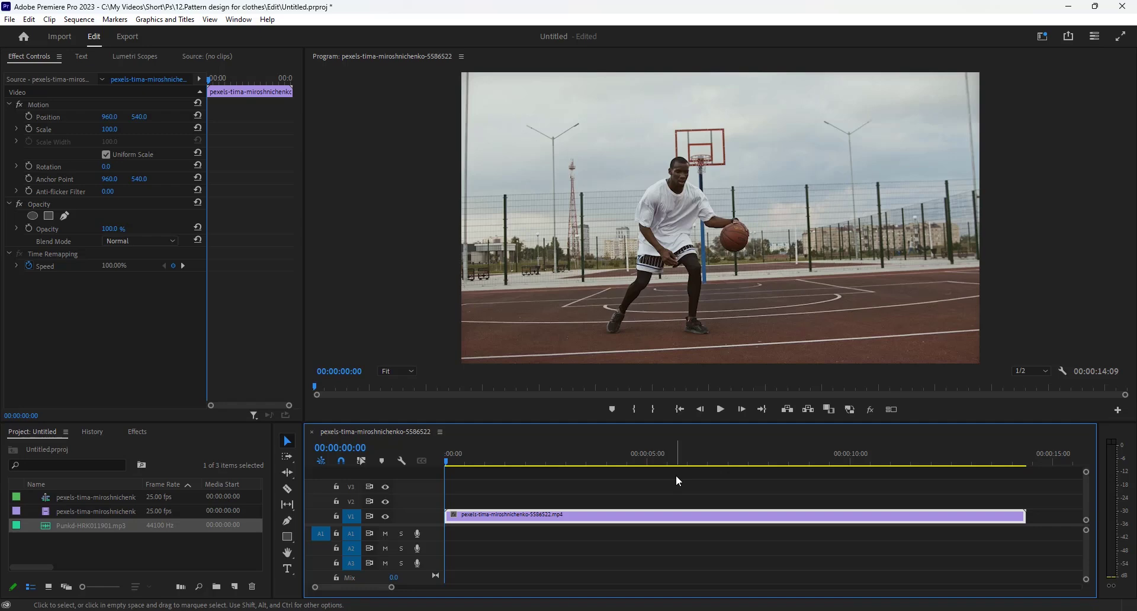
Step: Play the basketball clip and park the playhead at 00:00:06:02, where the player is in mid-air near the hoop
{"action": "key", "text": "space"}
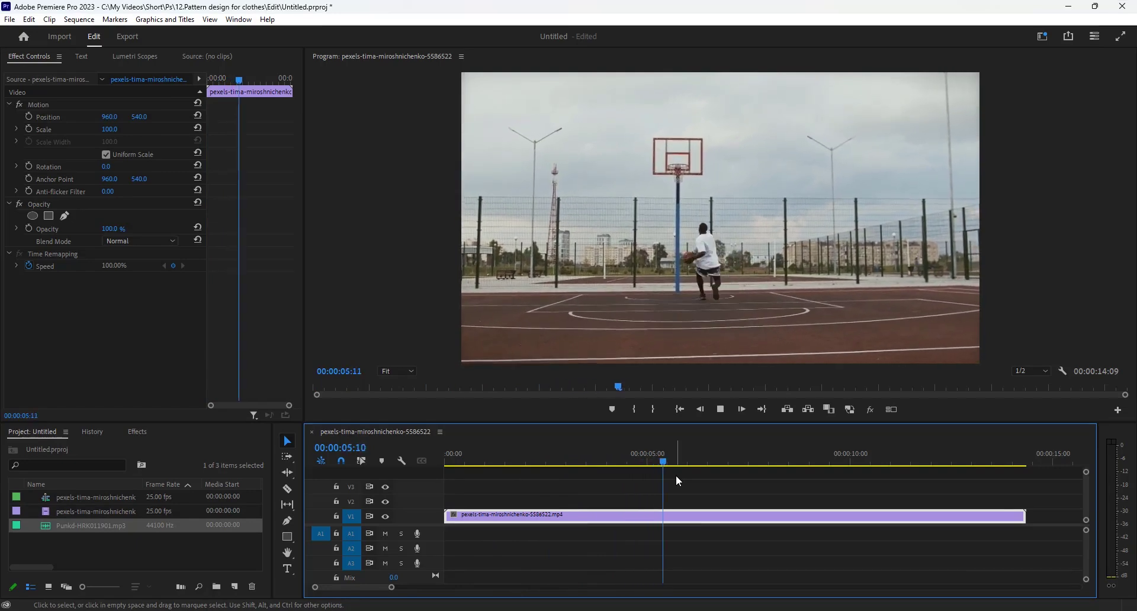
{"action": "key", "text": "space"}
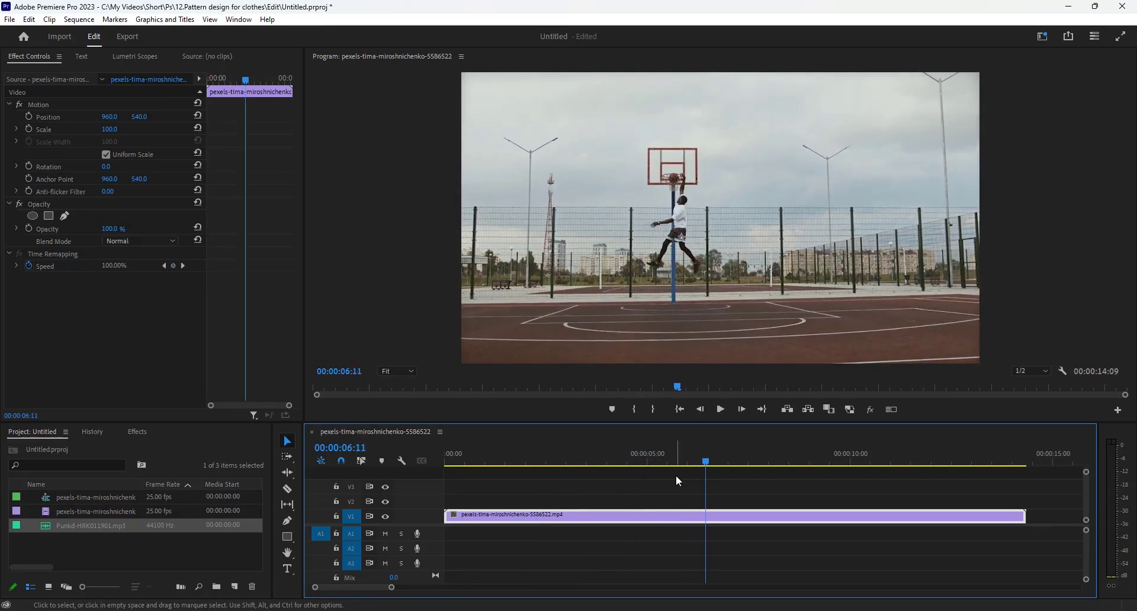
{"action": "left_click_drag", "start_coordinate": [707, 460], "coordinate": [693, 465]}
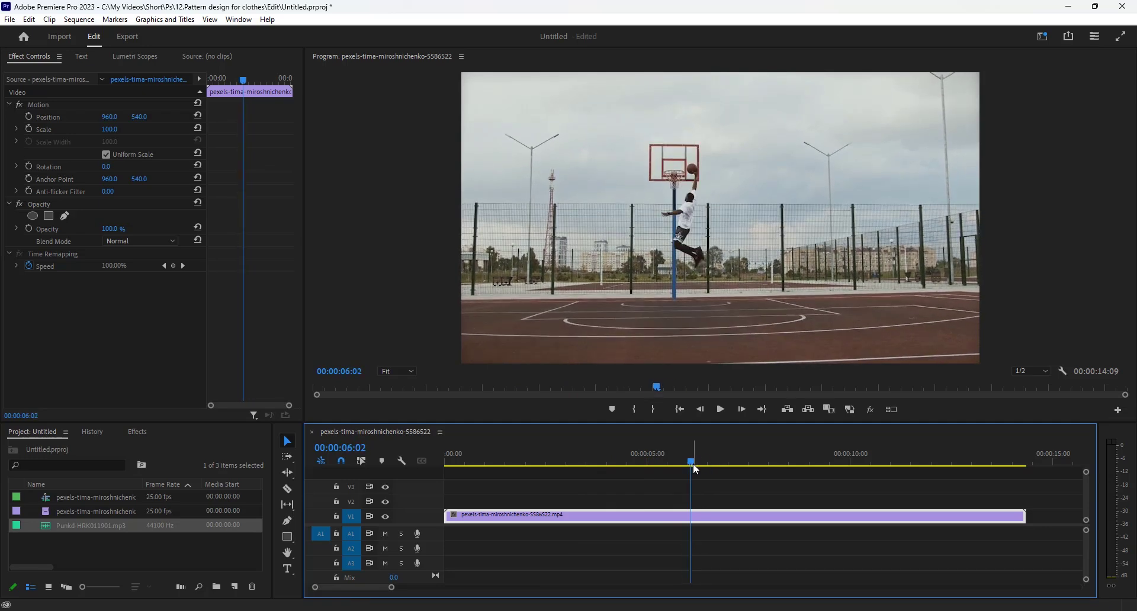
Step: Add a frame hold to the V1 basketball clip at 00:00:06:02
{"action": "right_click", "coordinate": [700, 517]}
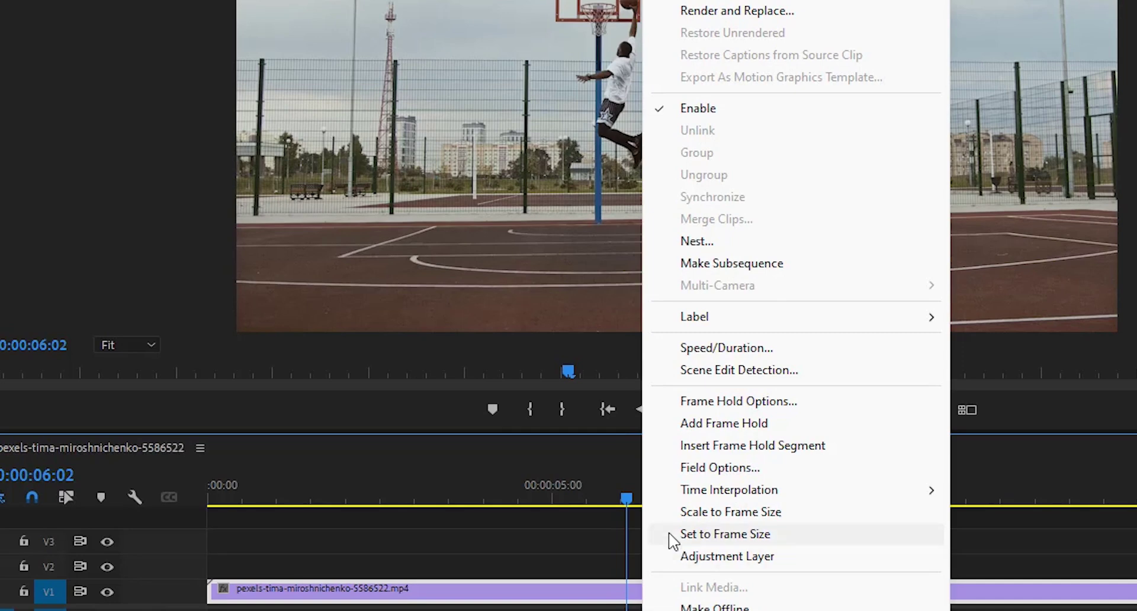
{"action": "left_click", "coordinate": [721, 422]}
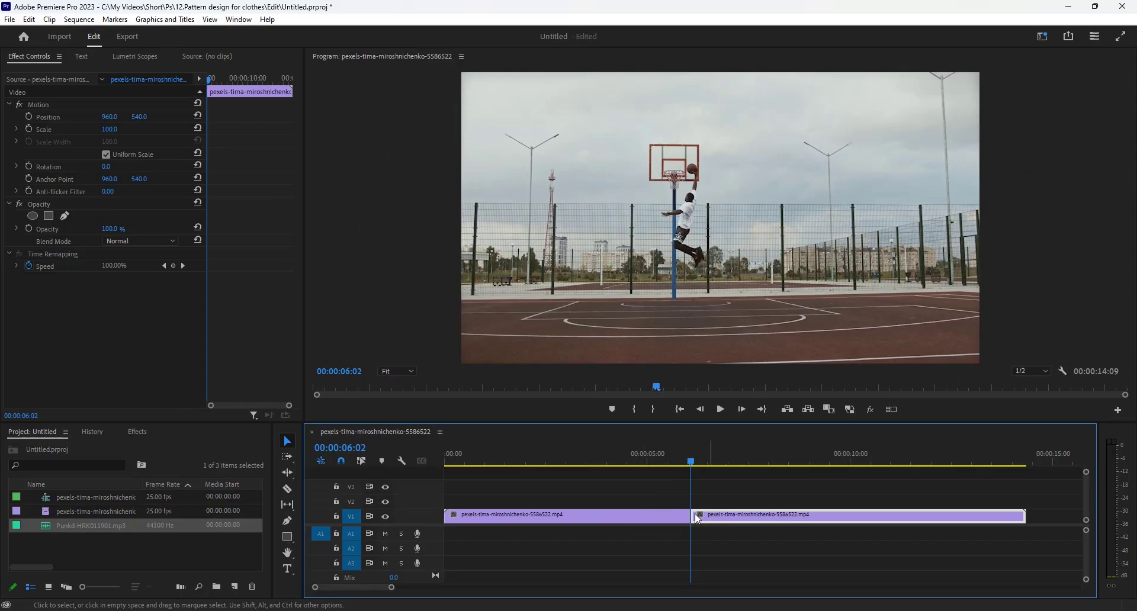
Step: Preview the frame hold from 00:00:03:13, and undo it back at the cut
{"action": "left_click", "coordinate": [588, 459]}
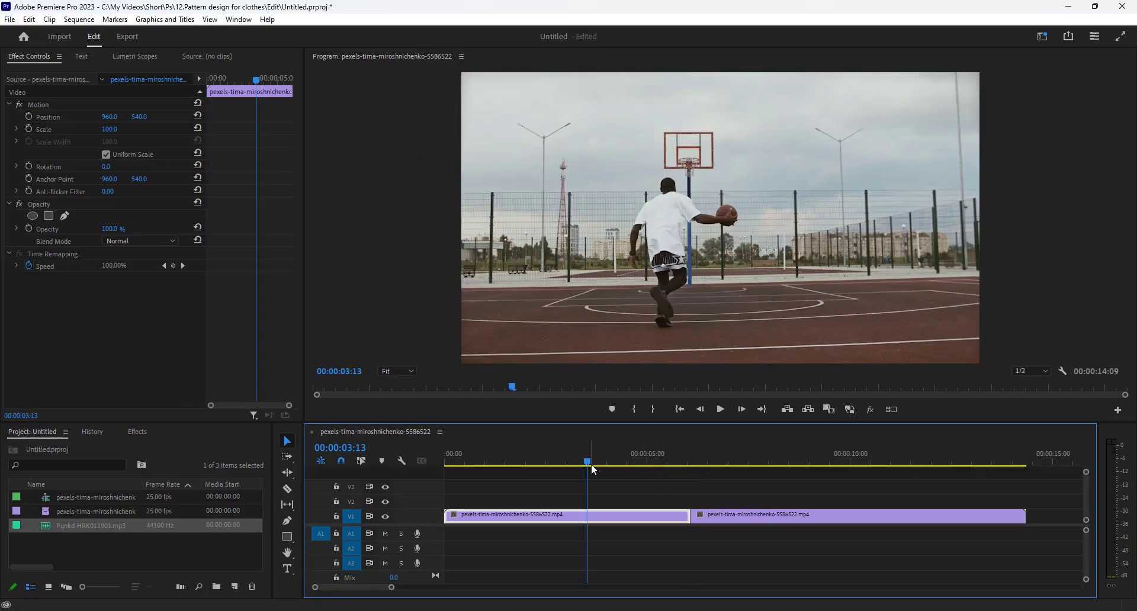
{"action": "key", "text": "space"}
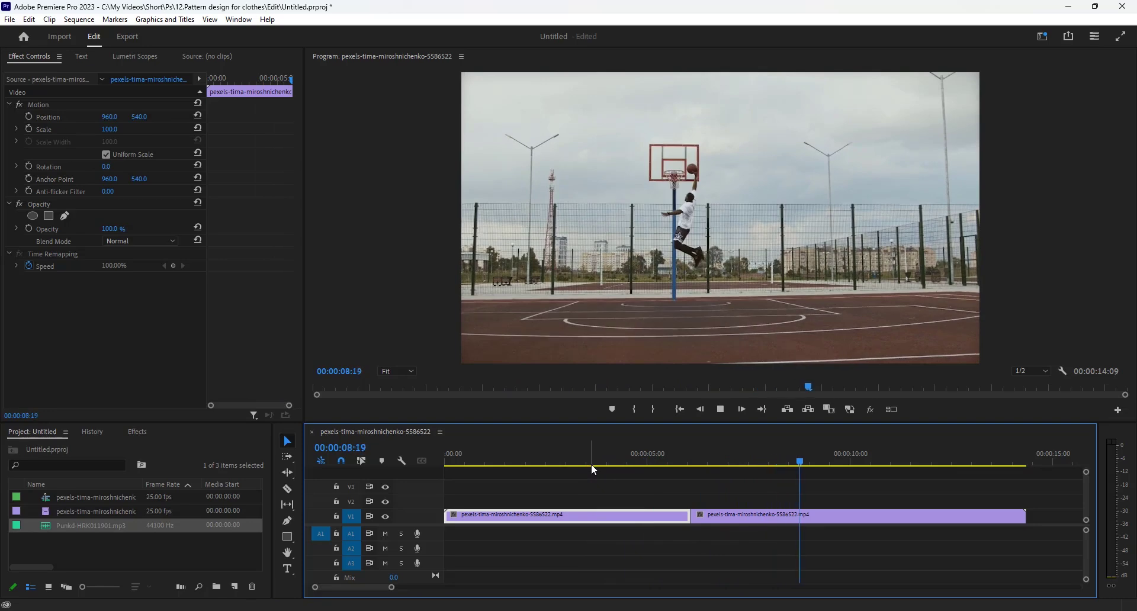
{"action": "key", "text": "space"}
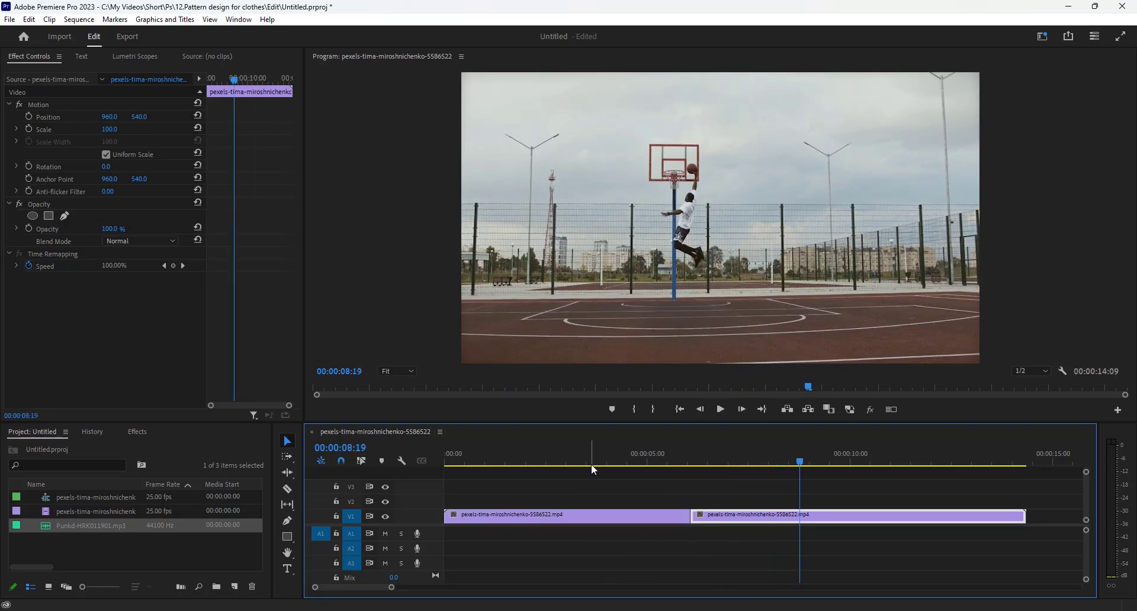
{"action": "key", "text": "Up"}
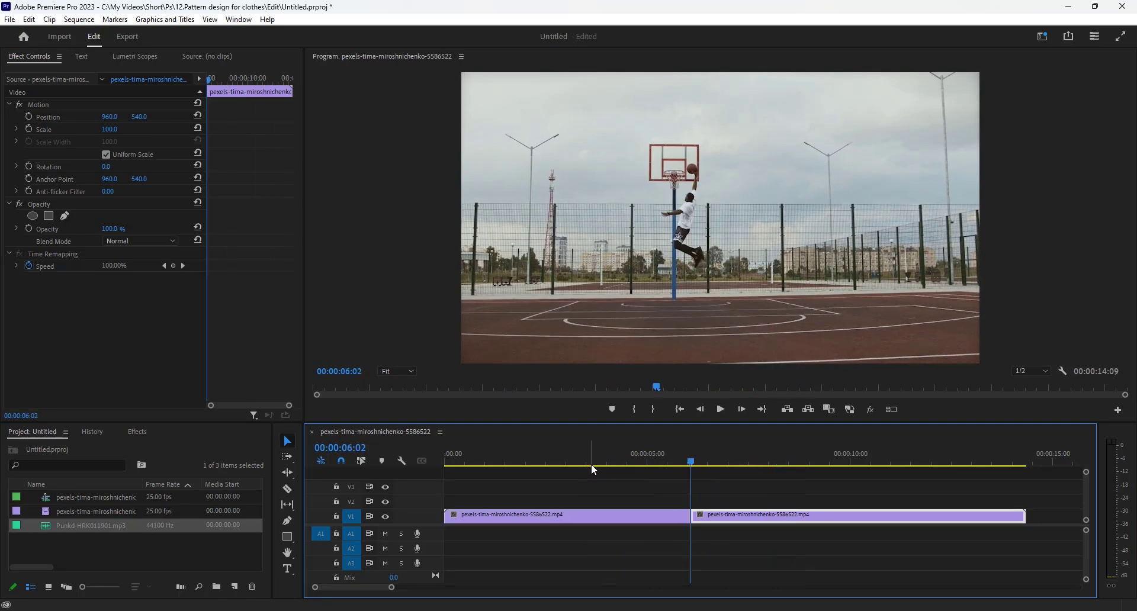
{"action": "key", "text": "ctrl+z"}
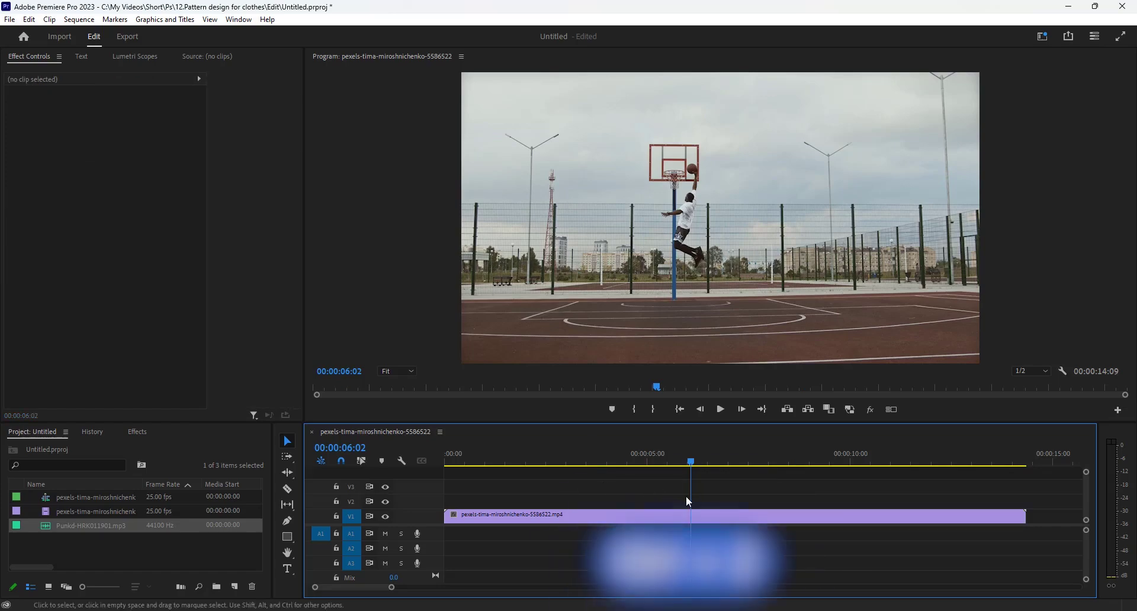
Step: Insert a frame hold segment in the V1 clip at 00:00:06:02 and select the frozen segment
{"action": "right_click", "coordinate": [702, 518]}
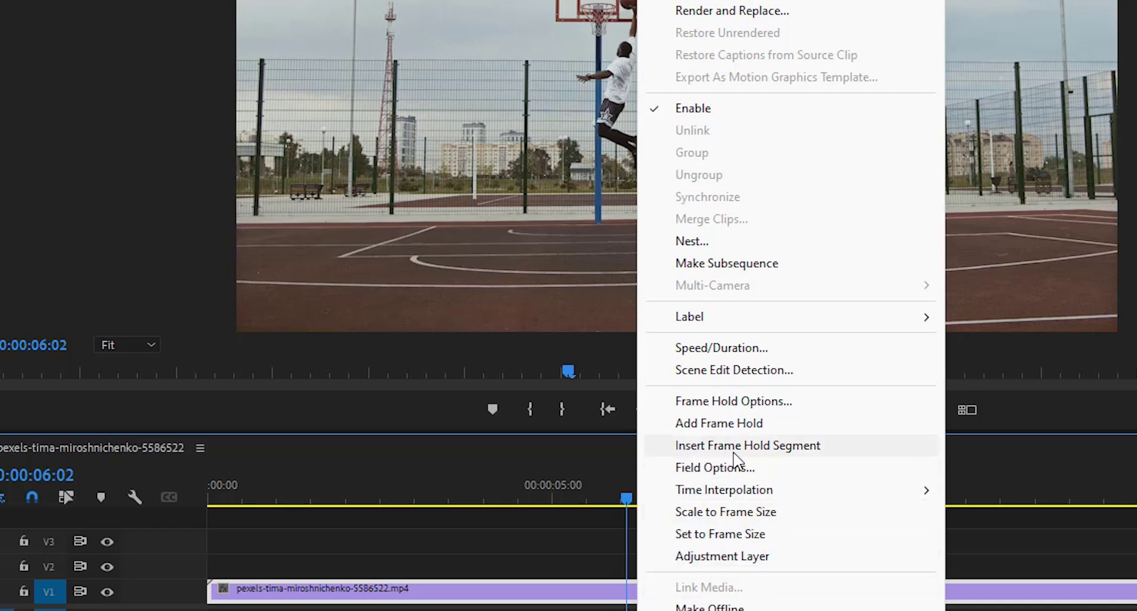
{"action": "left_click", "coordinate": [787, 449]}
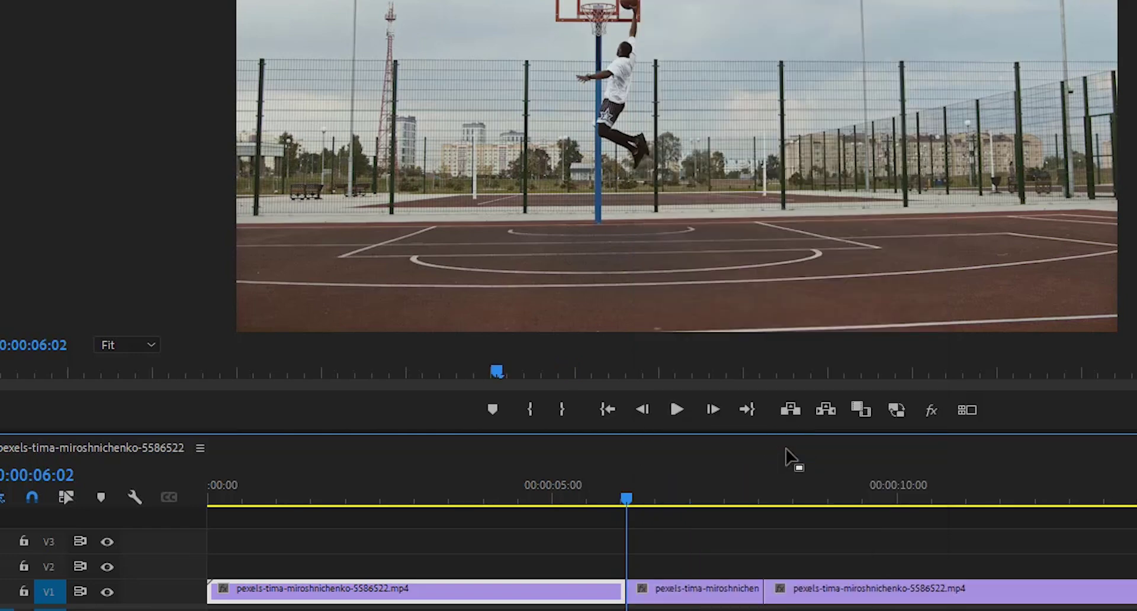
{"action": "left_click", "coordinate": [652, 589]}
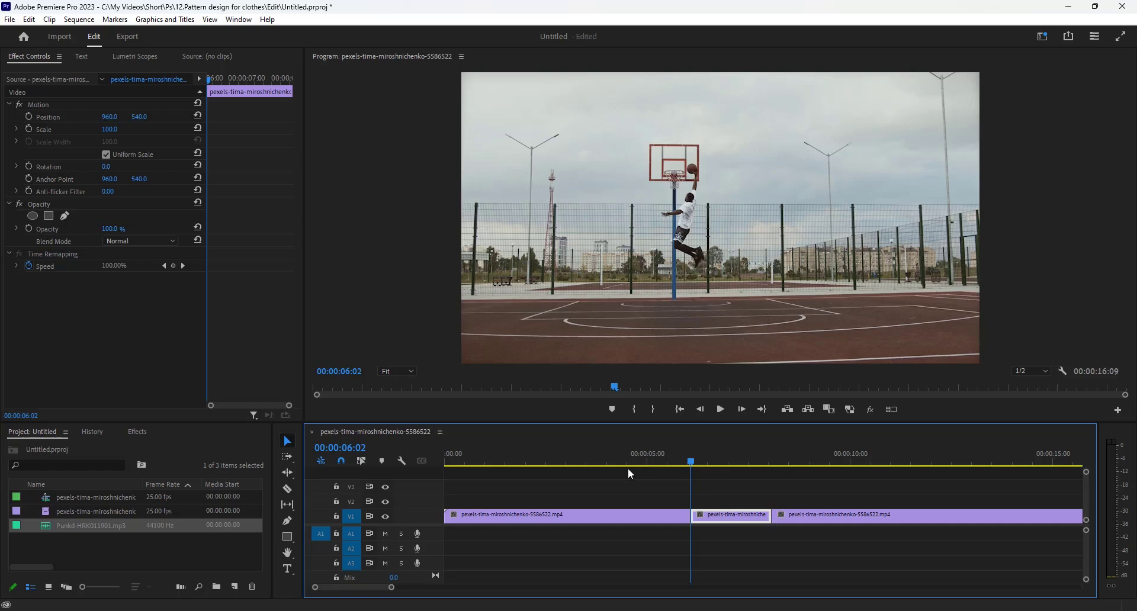
Step: Play the sequence from 00:00:04:00 through the frozen segment, and move the playhead back to 00:00:04:10
{"action": "left_click", "coordinate": [609, 460]}
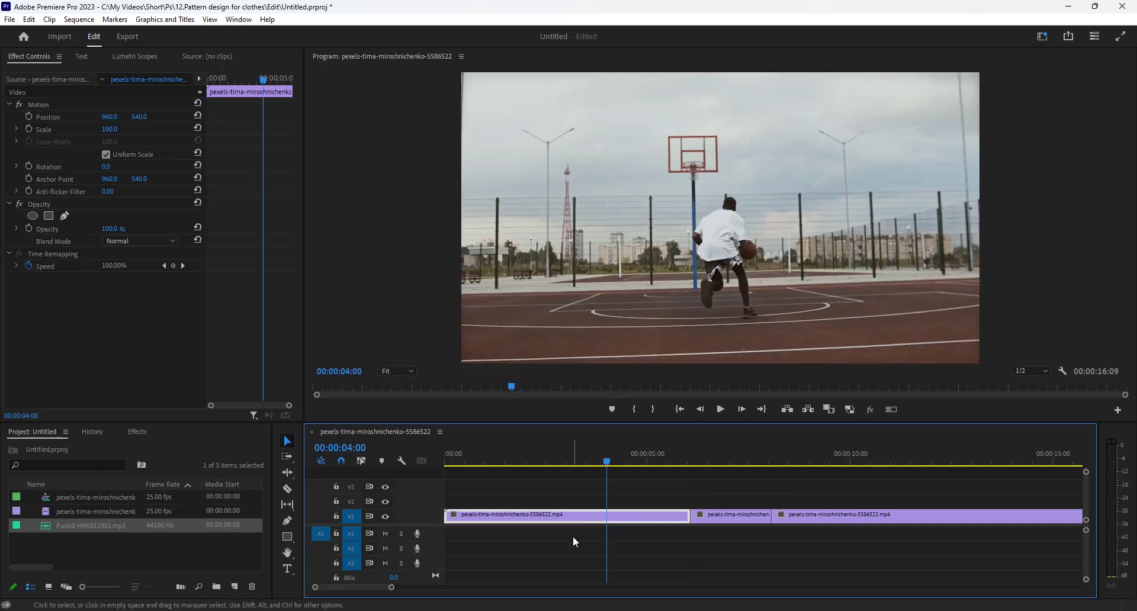
{"action": "key", "text": "space"}
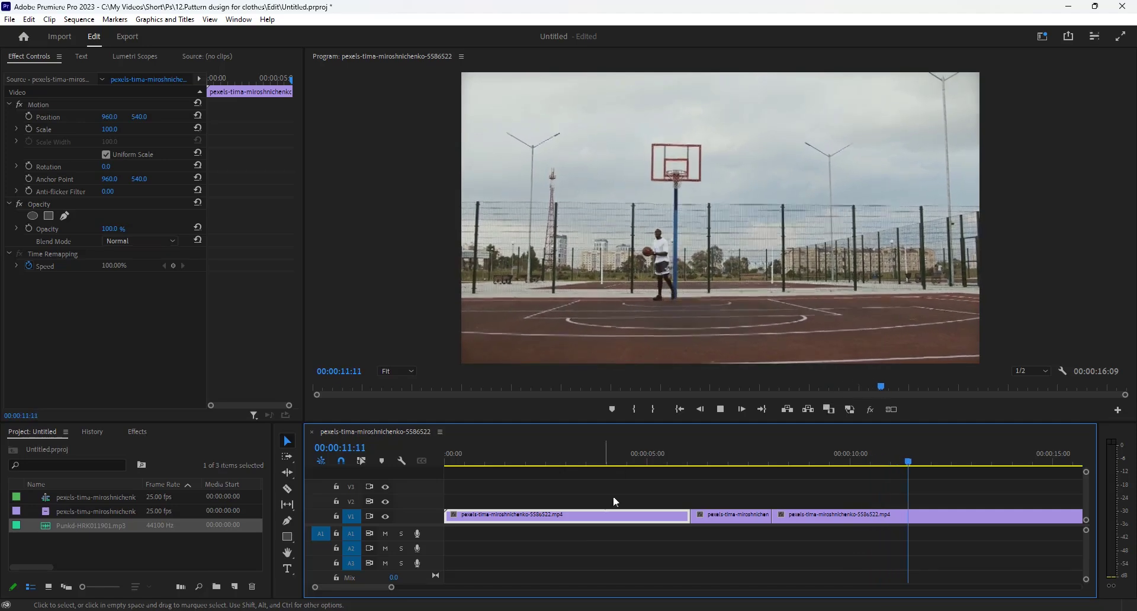
{"action": "left_click", "coordinate": [623, 461]}
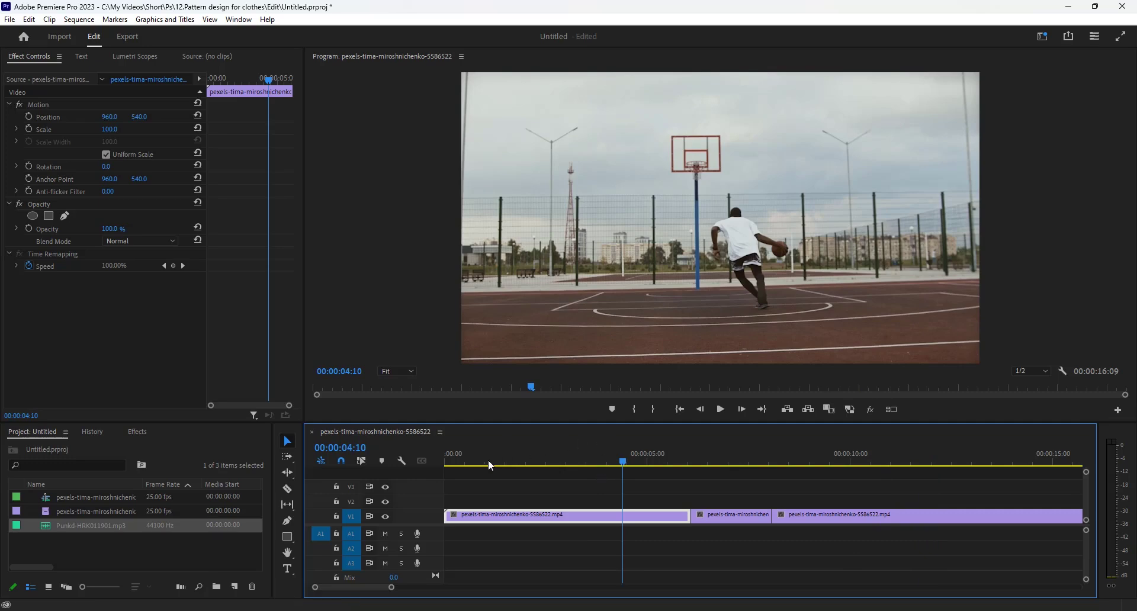
Step: Preview the sequence from its beginning with the Program monitor maximized, stopping after the frozen segment
{"action": "left_click", "coordinate": [441, 466]}
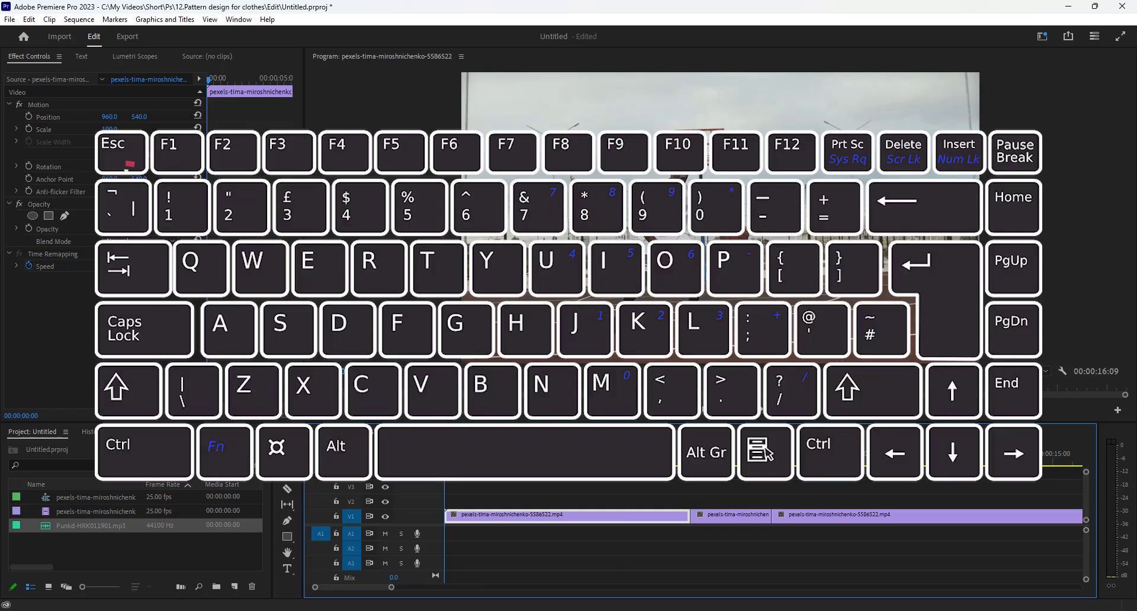
{"action": "key", "text": "grave"}
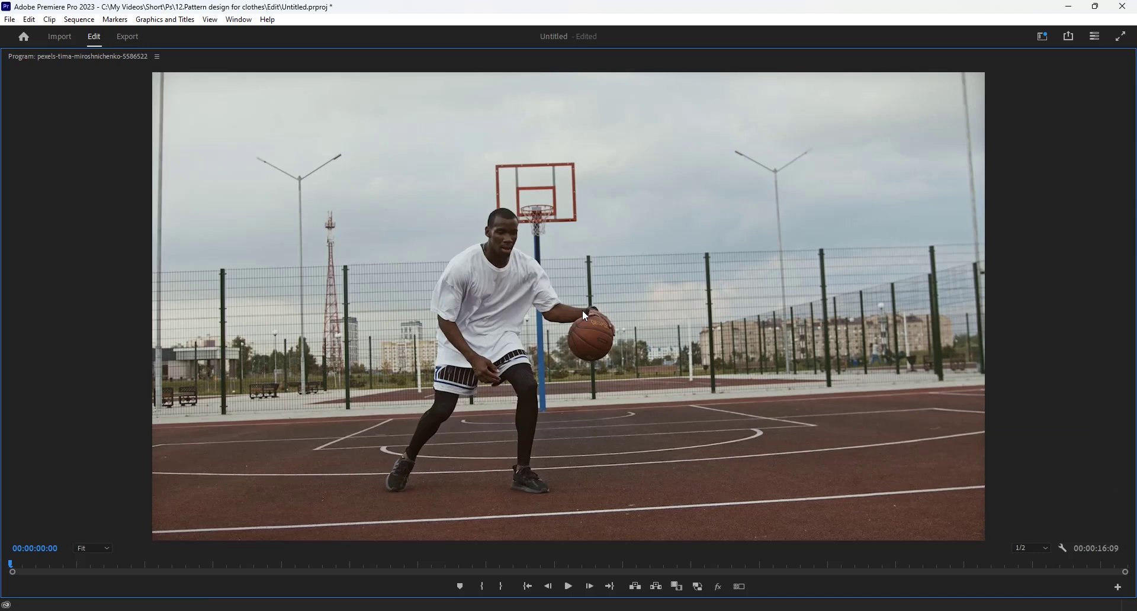
{"action": "key", "text": "space"}
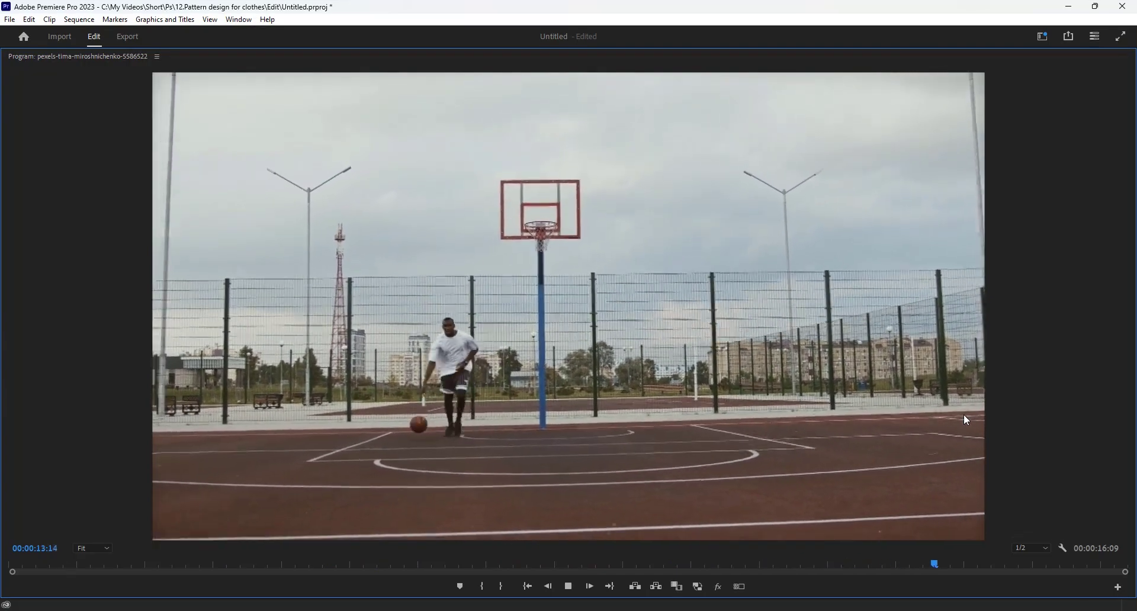
{"action": "key", "text": "space"}
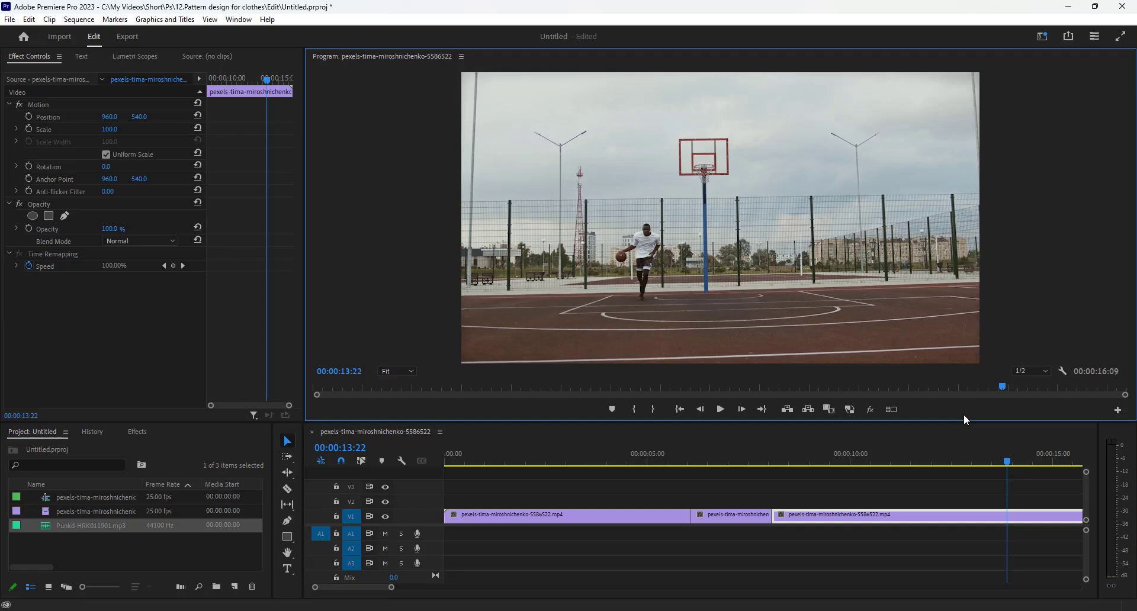
Step: Return the playhead to the frozen segment's start at 00:00:06:02 and undo the frame hold segment
{"action": "key", "text": "Up"}
{"action": "key", "text": "Up"}
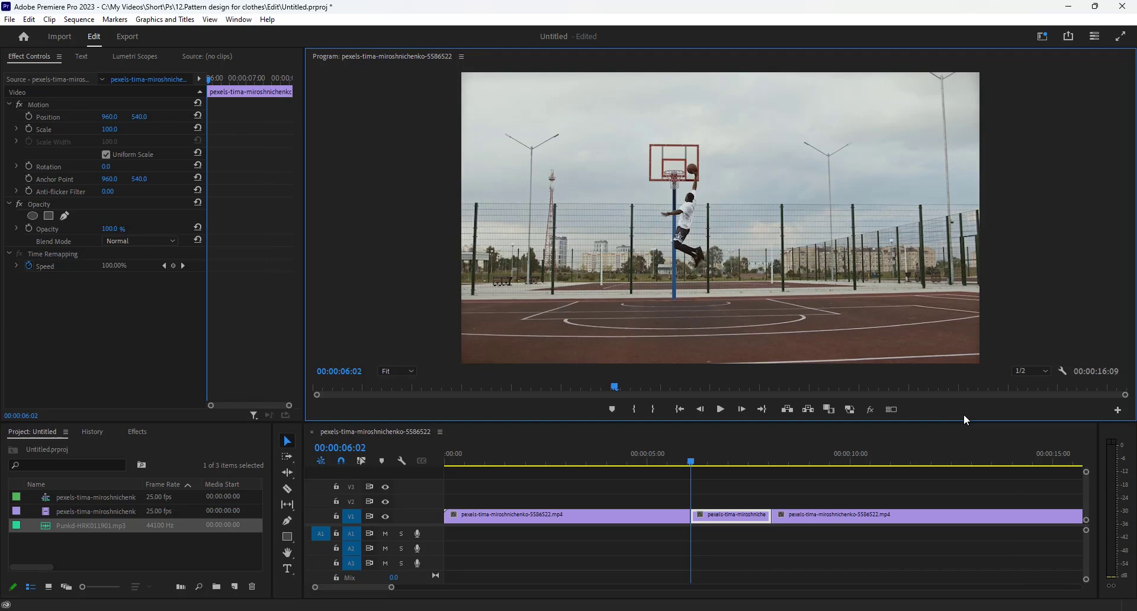
{"action": "key", "text": "shift+Delete"}
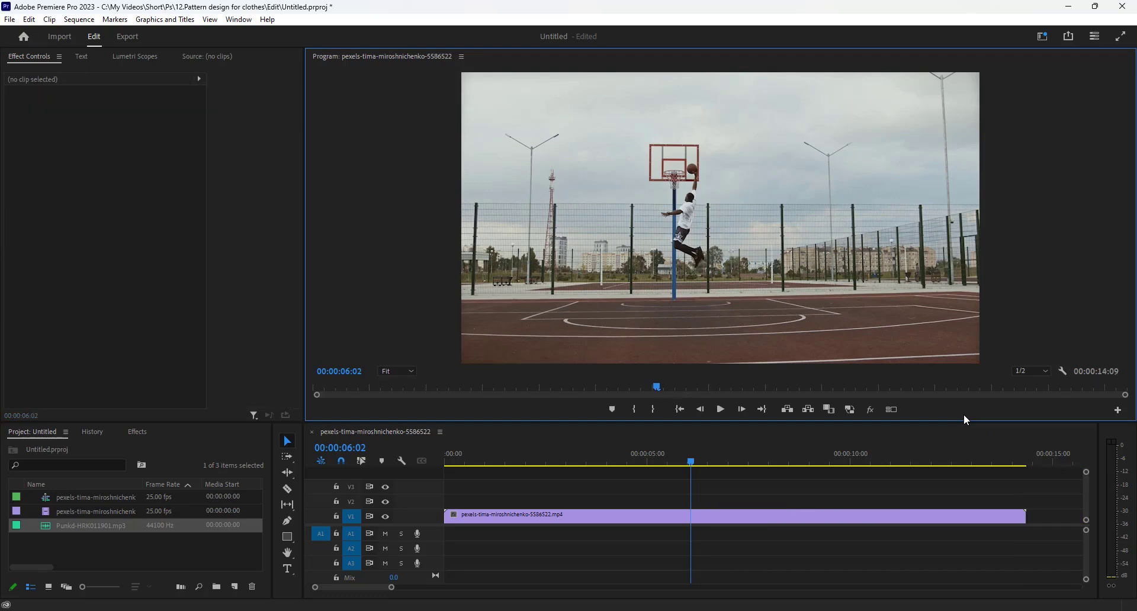
Step: Place the Punkd MP3 music file on audio track A1 at the start of the sequence
{"action": "left_click_drag", "start_coordinate": [83, 528], "coordinate": [456, 537]}
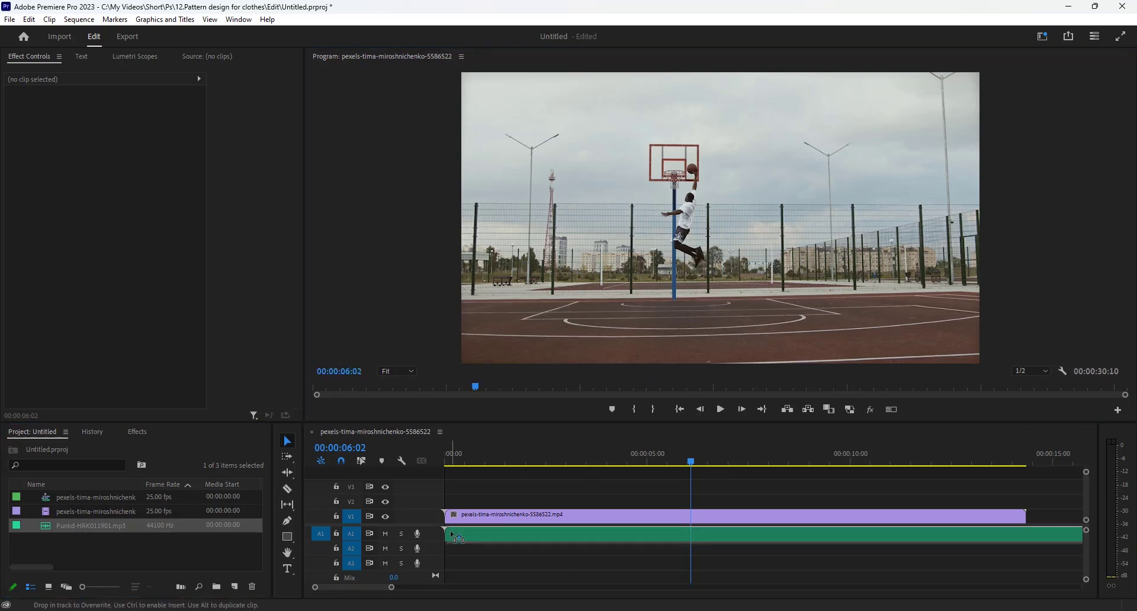
Step: Insert a frame hold segment in the V1 clip at 00:00:06:02 with the music track unlocked
{"action": "left_click", "coordinate": [697, 520]}
{"action": "right_click", "coordinate": [697, 520]}
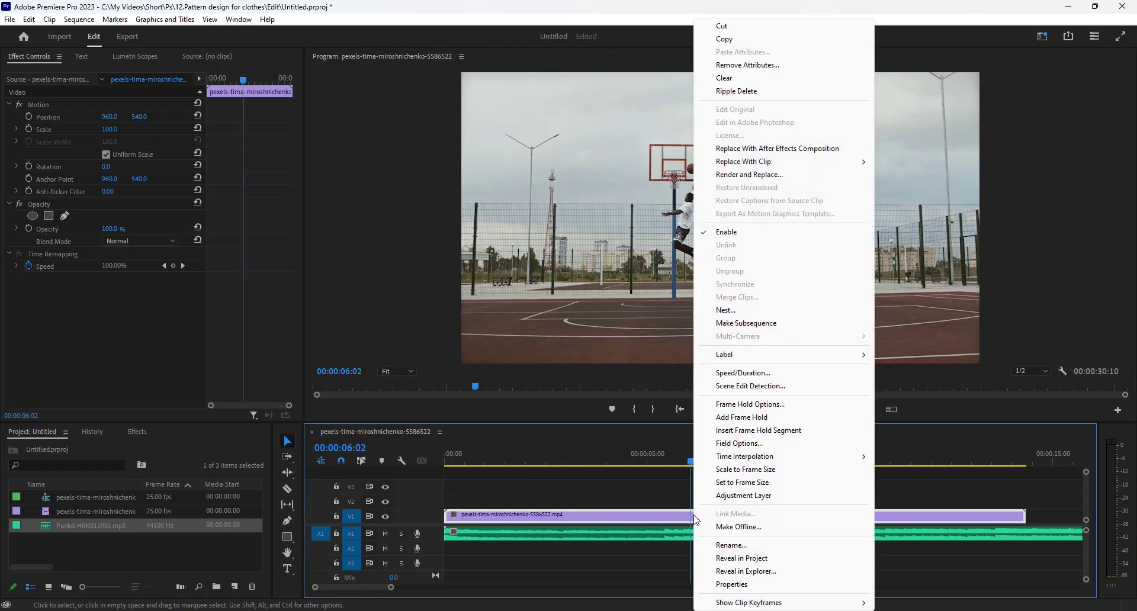
{"action": "left_click", "coordinate": [769, 431]}
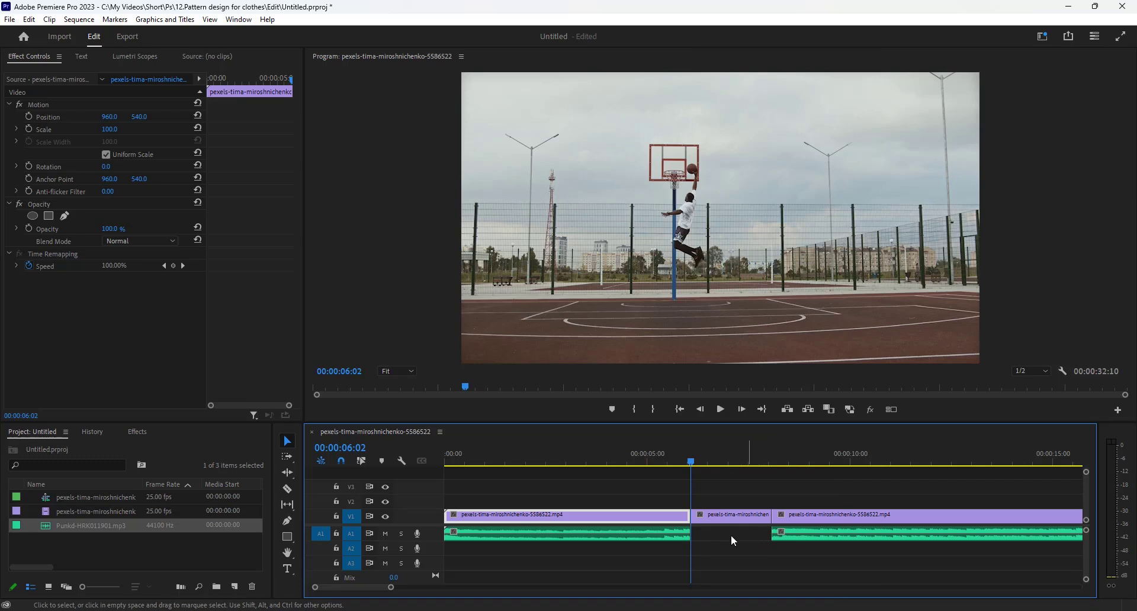
Step: Play the sequence from 00:00:03:20 past the frozen segment to check the picture and music
{"action": "left_click", "coordinate": [599, 460]}
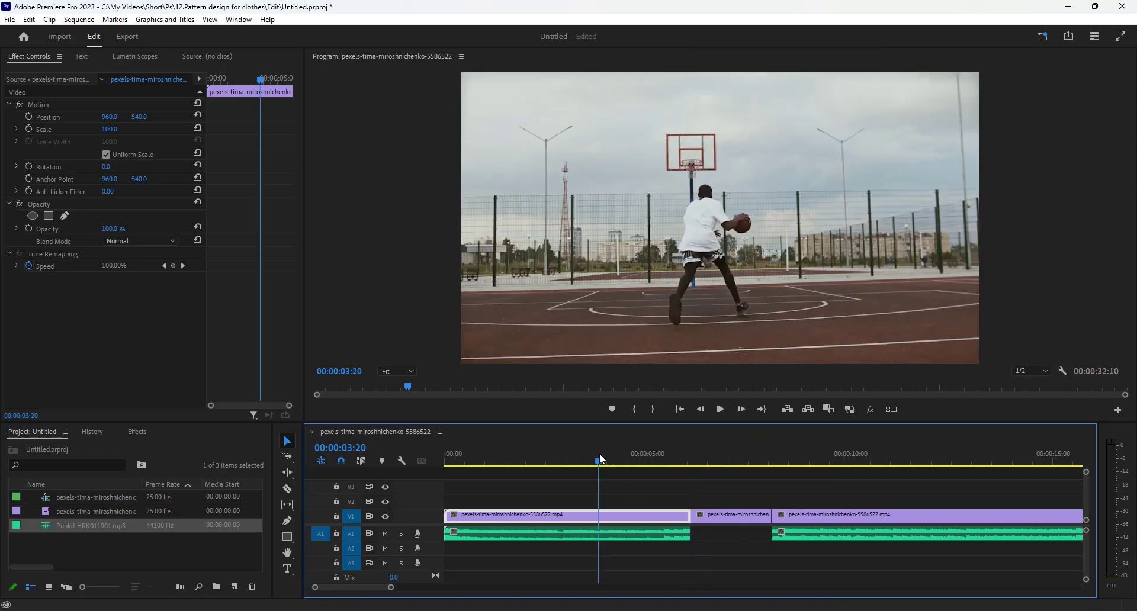
{"action": "key", "text": "space"}
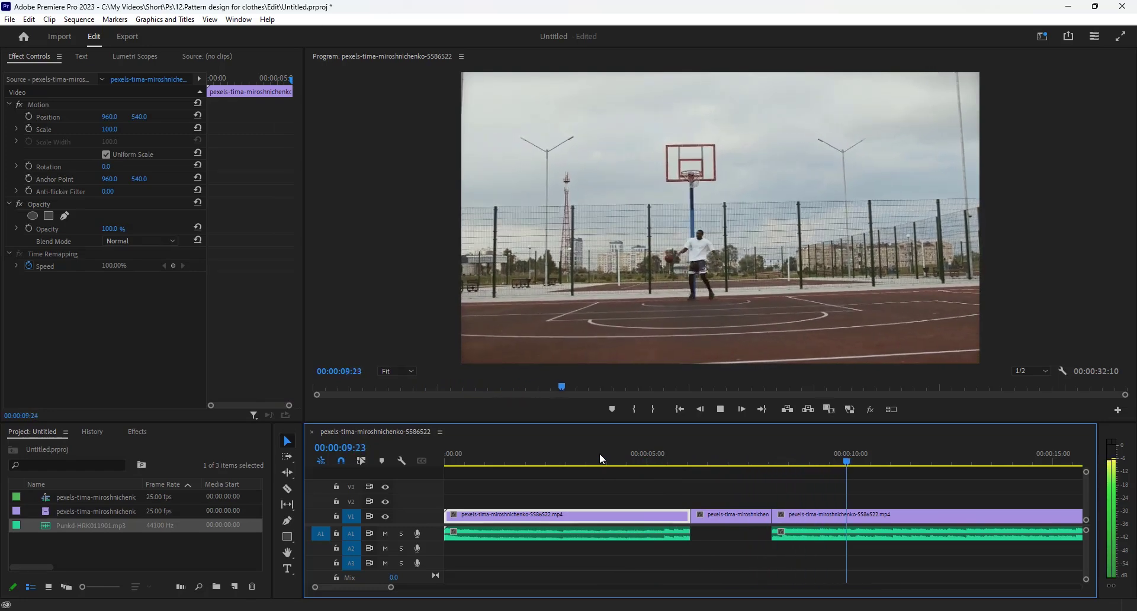
{"action": "key", "text": "space"}
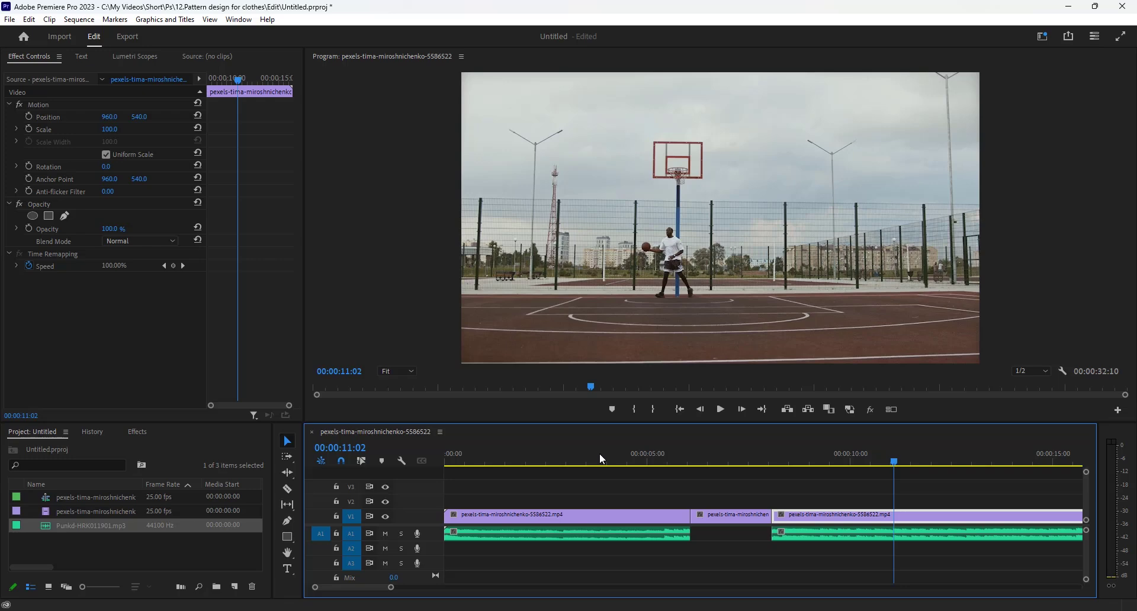
Step: Return to the frozen segment's start at 00:00:06:02 and undo the frame hold segment that split the music
{"action": "key", "text": "Up"}
{"action": "key", "text": "Up"}
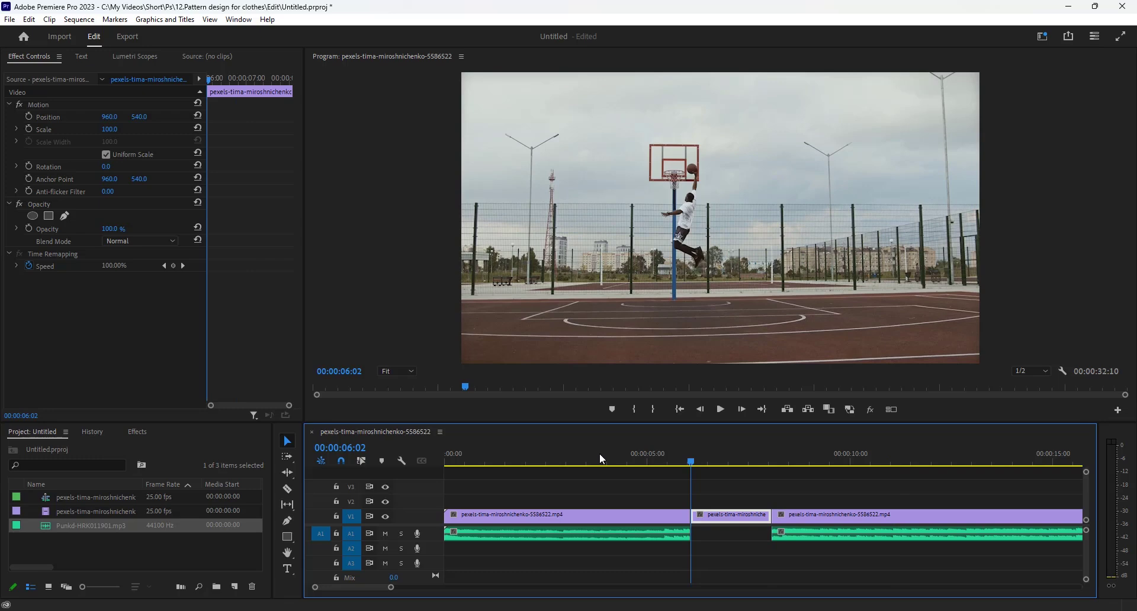
{"action": "key", "text": "ctrl+z"}
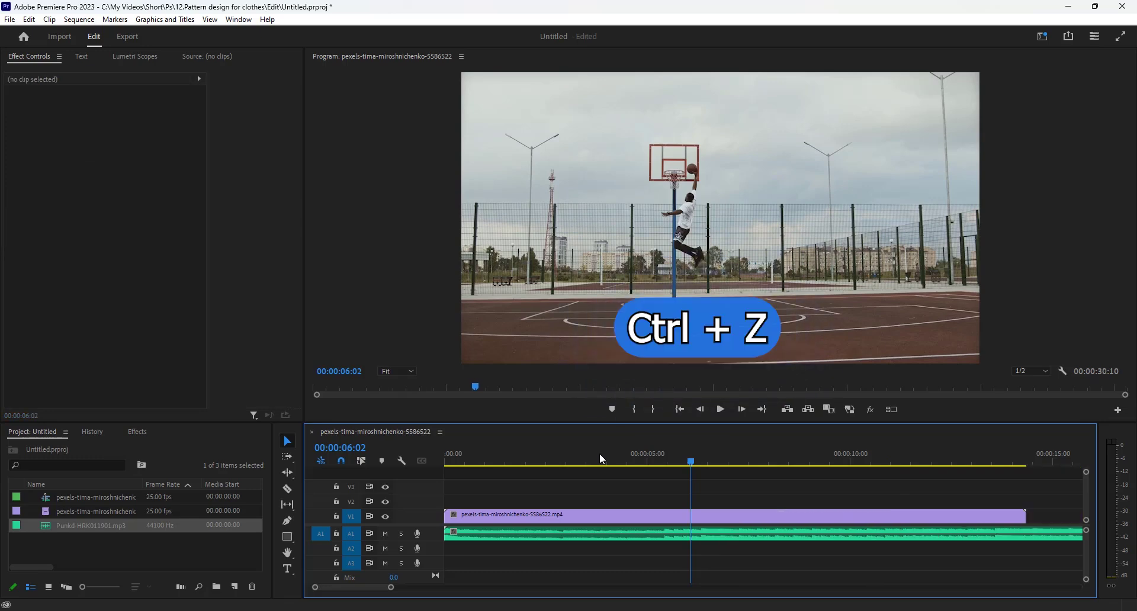
Step: Lock audio track A1 and insert a frame hold segment in the V1 clip at 00:00:06:02
{"action": "left_click", "coordinate": [337, 534]}
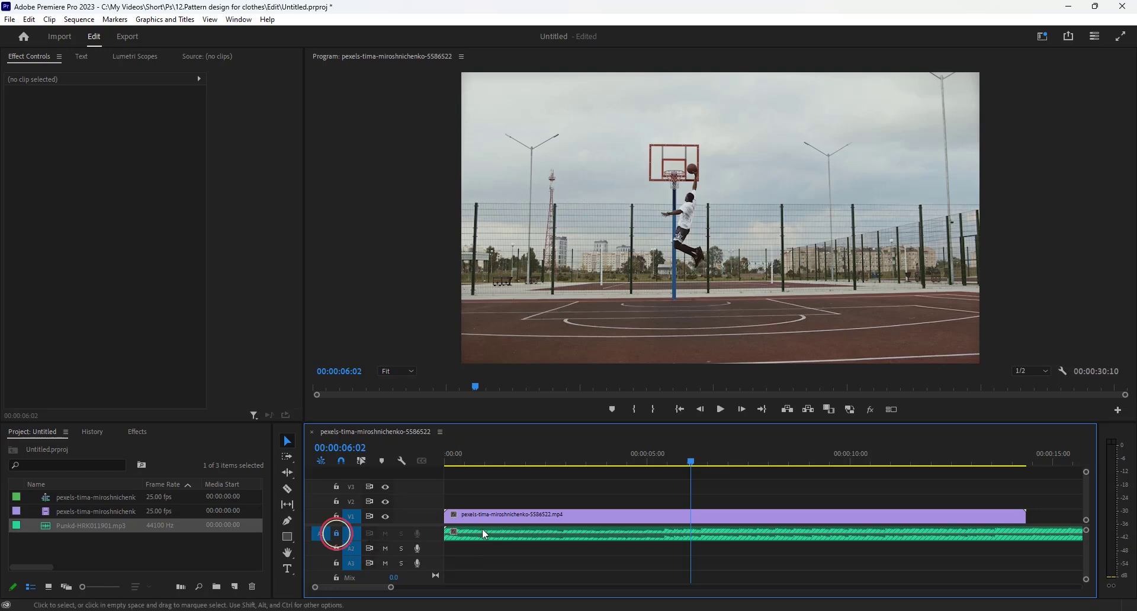
{"action": "right_click", "coordinate": [694, 517]}
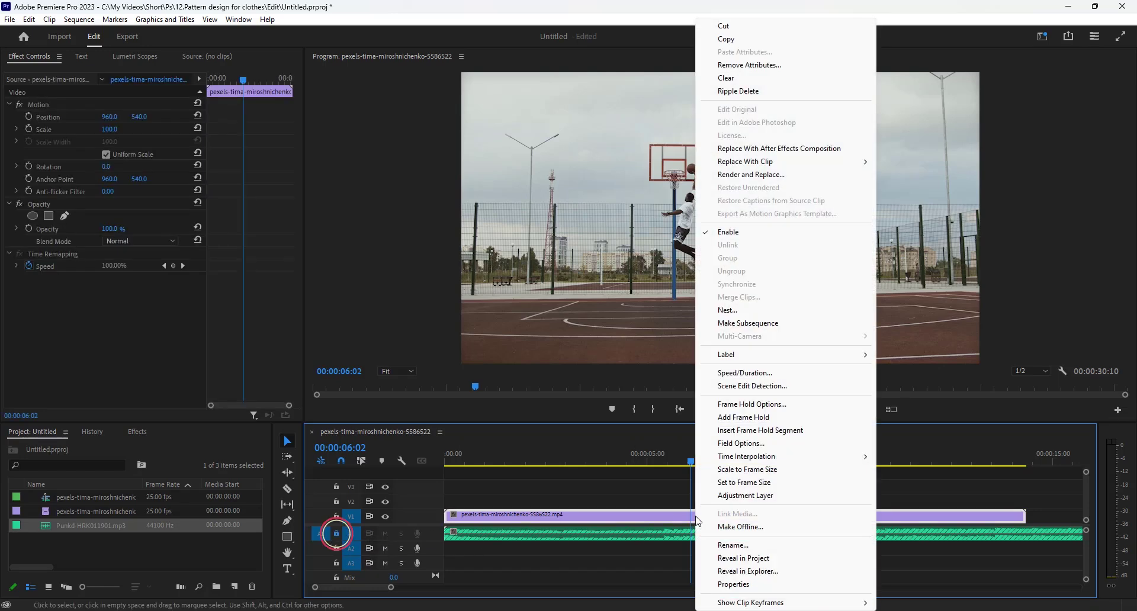
{"action": "left_click", "coordinate": [767, 432]}
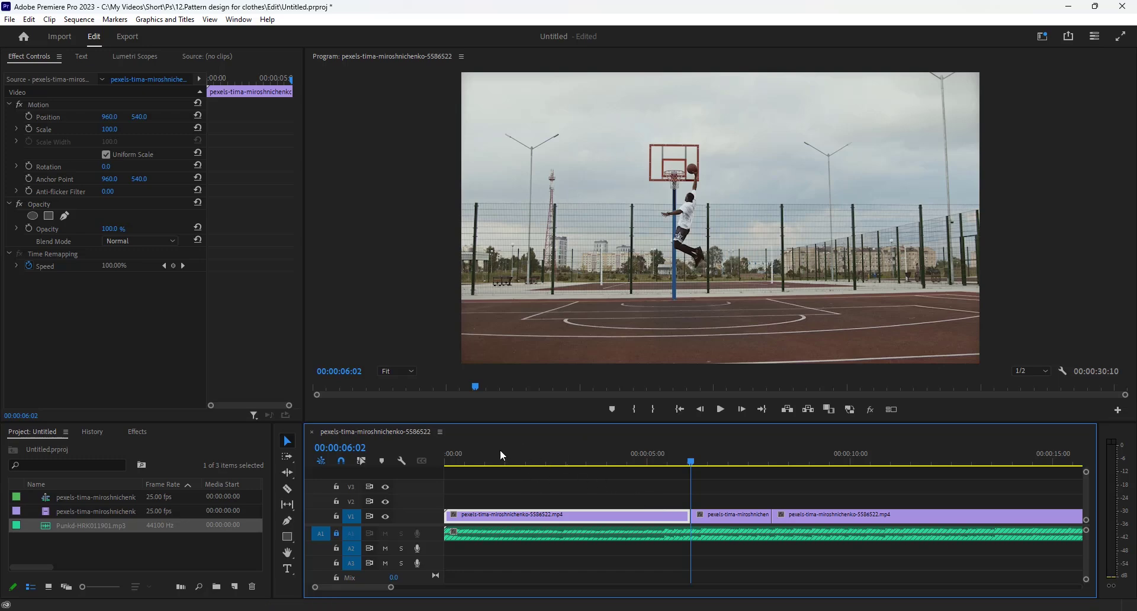
Step: Play the sequence from 00:00:03:10 past the frozen segment in the maximized Program monitor, checking picture and music
{"action": "left_click", "coordinate": [583, 458]}
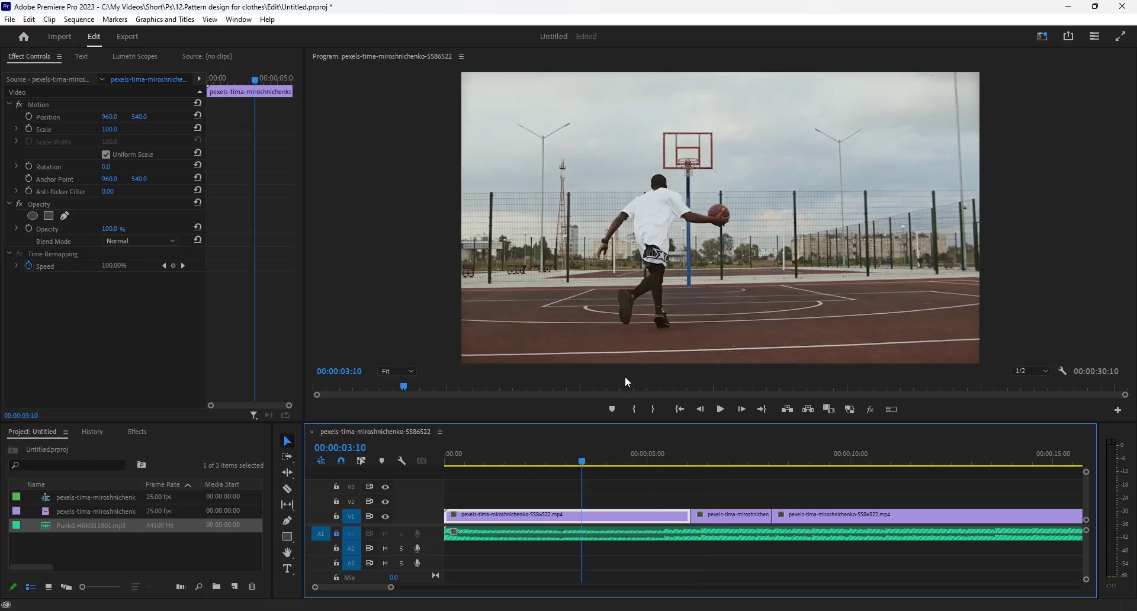
{"action": "key", "text": "grave"}
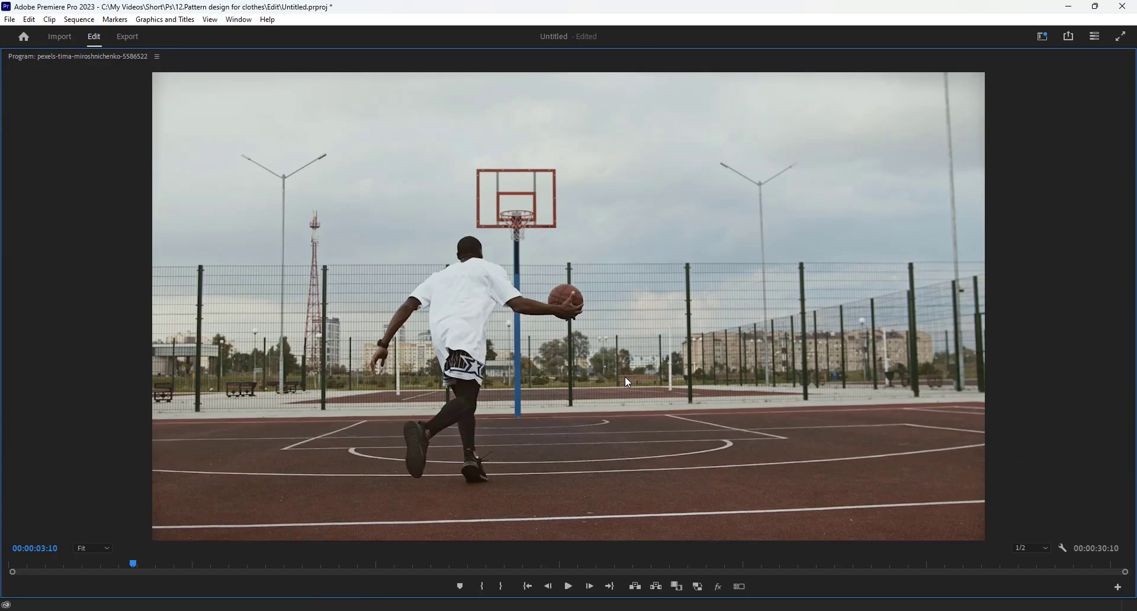
{"action": "key", "text": "space"}
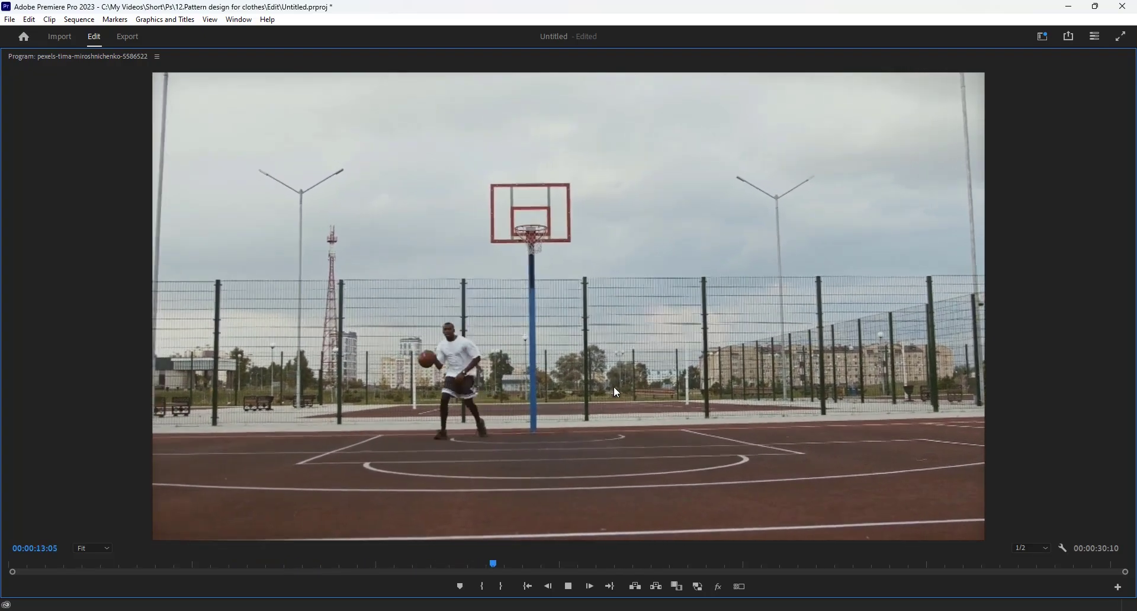
{"action": "key", "text": "space"}
{"action": "key", "text": "grave"}
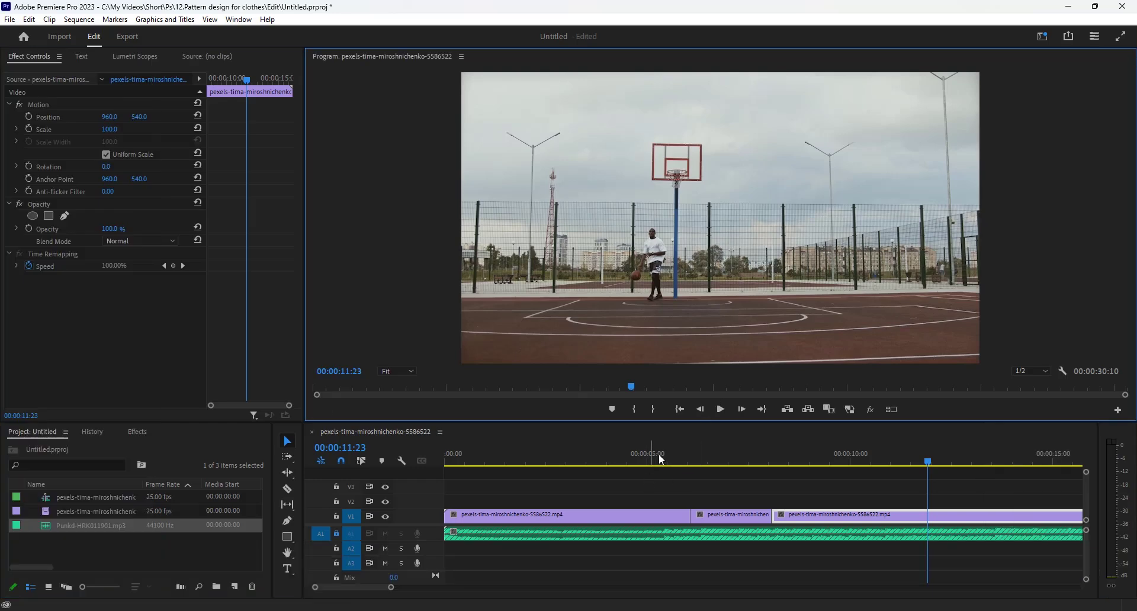
{"action": "left_click", "coordinate": [659, 455]}
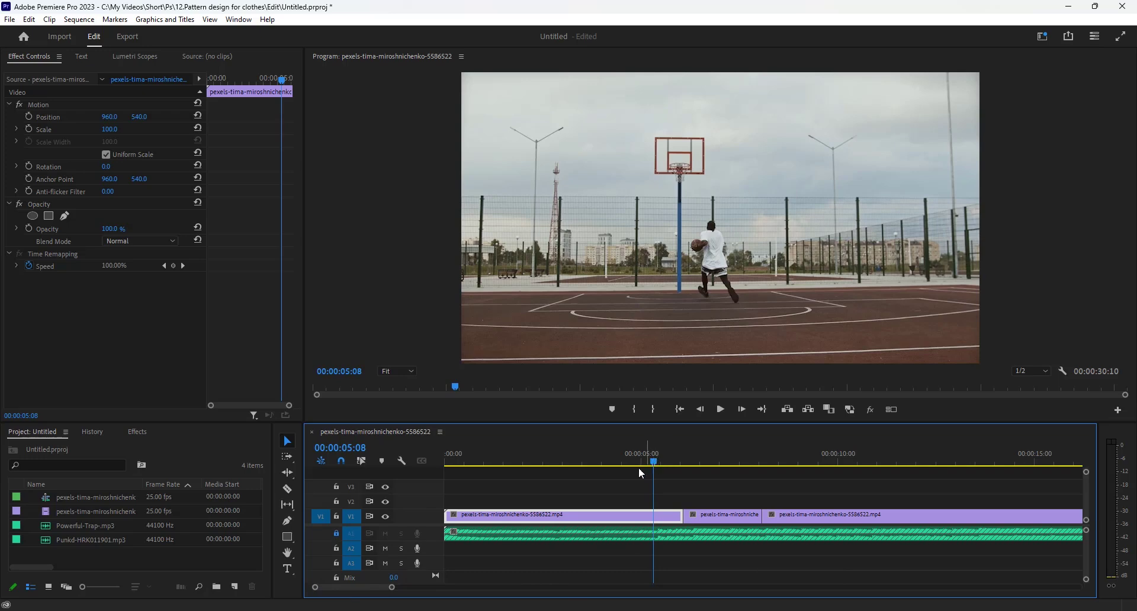
Step: Import pexels-cottonbro-6777260.mp4 from the New folder on the desktop into the project
{"action": "mouse_move", "coordinate": [438, 610]}
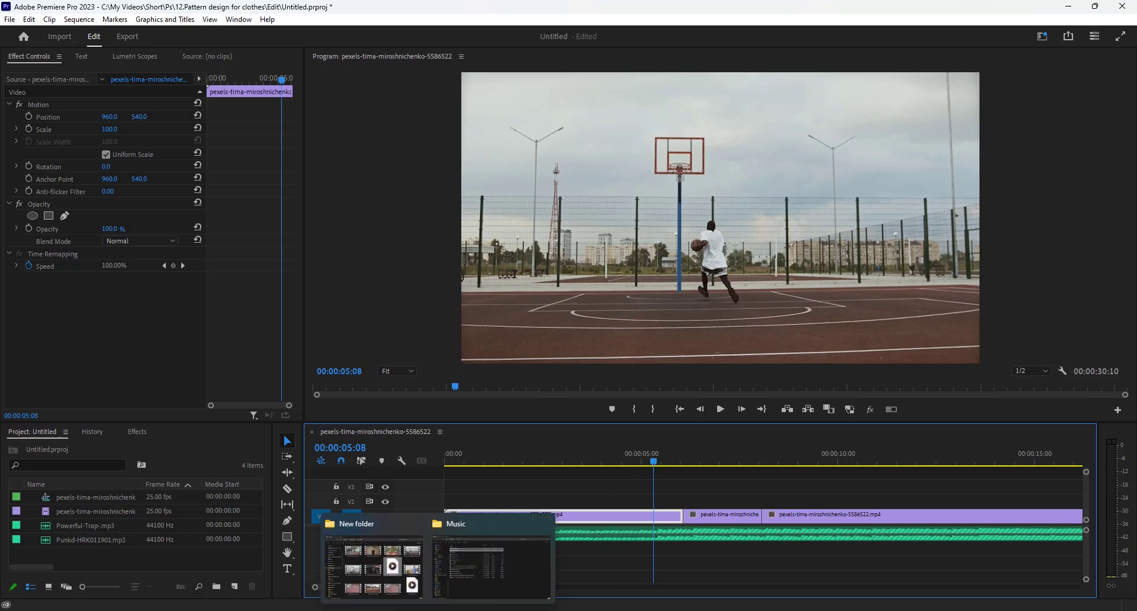
{"action": "left_click", "coordinate": [373, 563]}
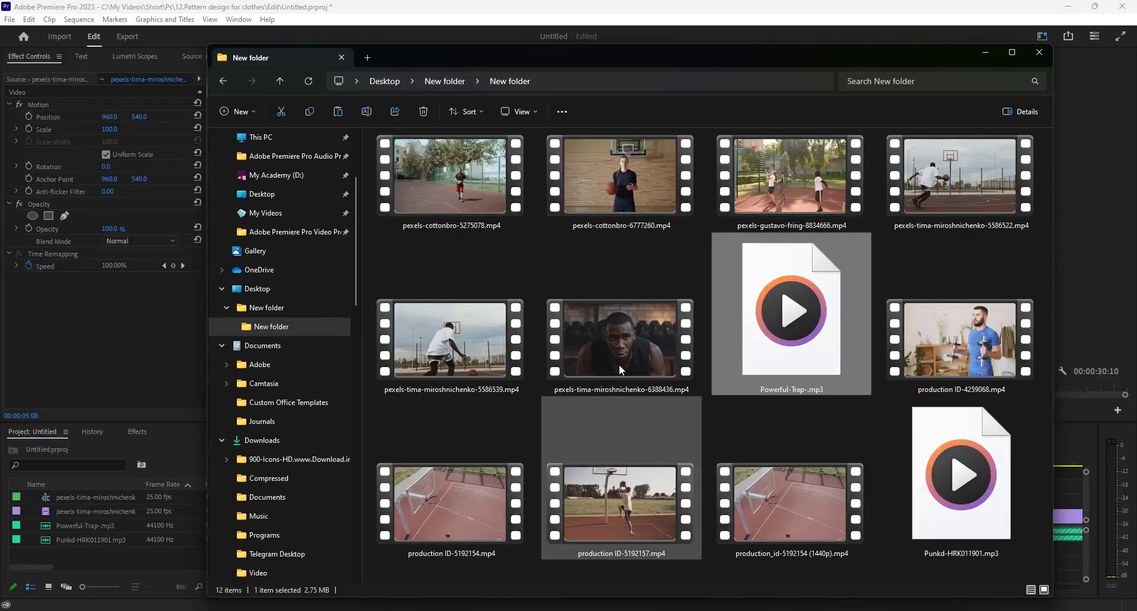
{"action": "left_click_drag", "start_coordinate": [638, 198], "coordinate": [148, 570]}
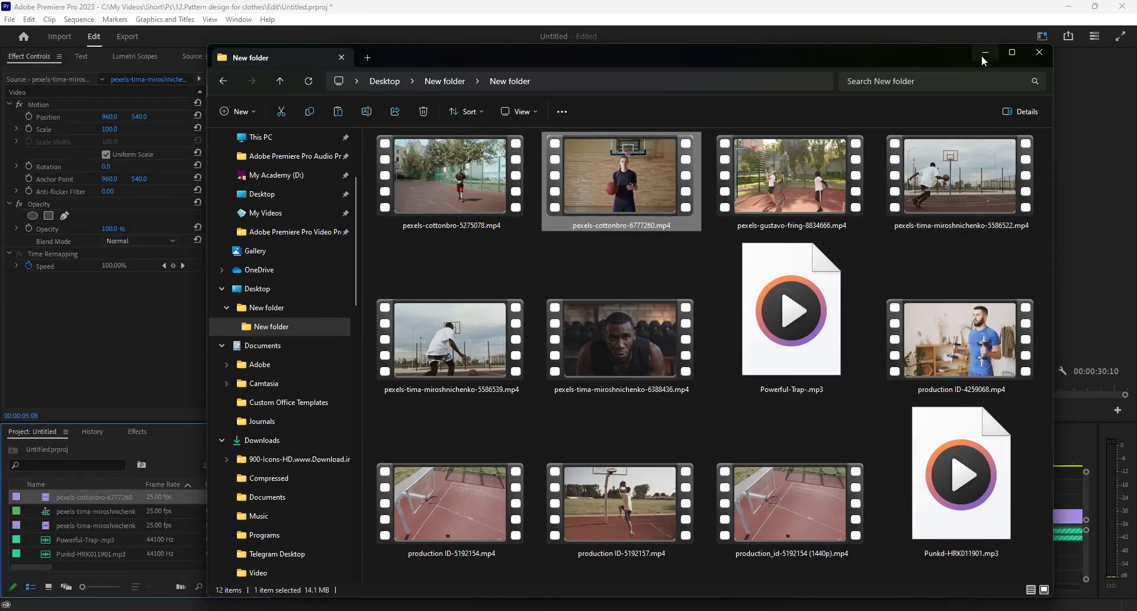
{"action": "left_click", "coordinate": [985, 52]}
Step: Clear the sequence by deleting all V1 clips and the music on audio track A1, leaving A1 unlocked
{"action": "left_click_drag", "start_coordinate": [869, 555], "coordinate": [613, 502]}
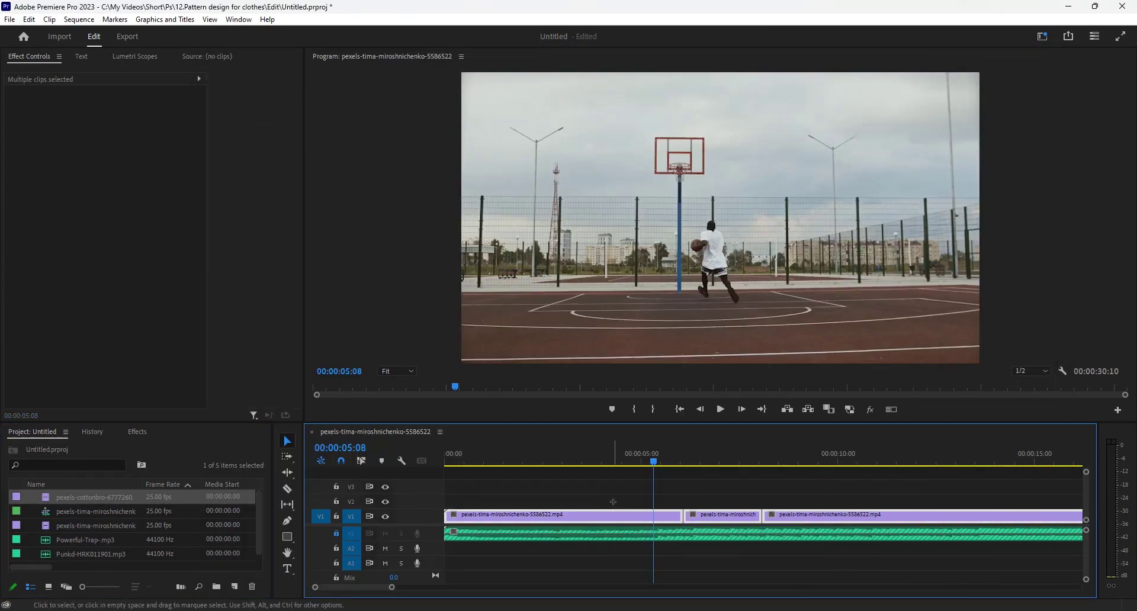
{"action": "key", "text": "Delete"}
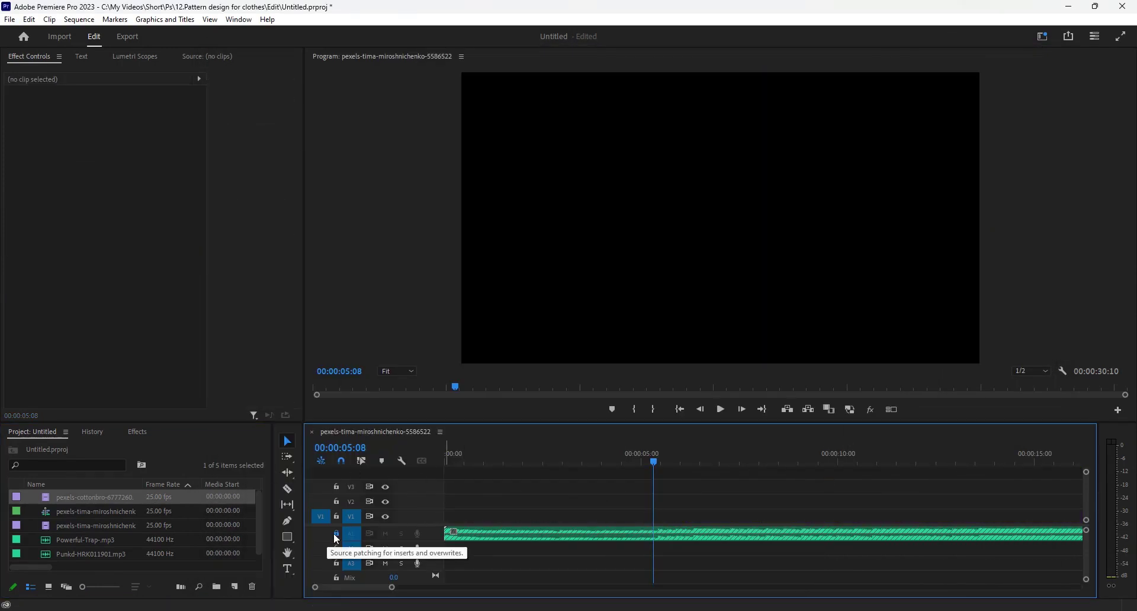
{"action": "left_click", "coordinate": [524, 535]}
{"action": "key", "text": "Delete"}
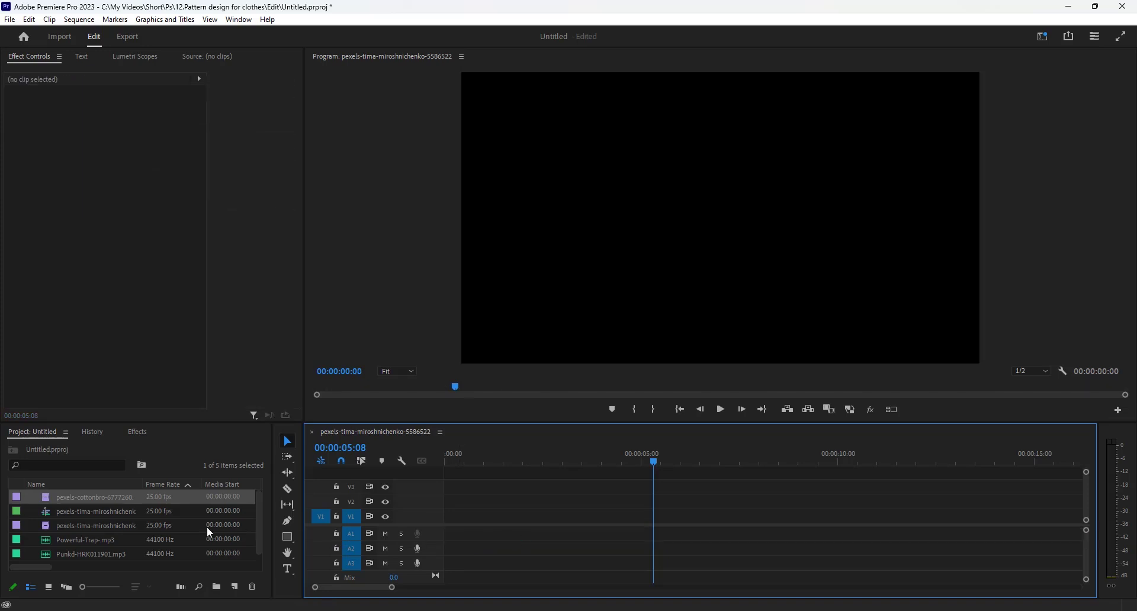
Step: Place pexels-cottonbro-6777260.mp4 at the start of V1 with the sequence settings matched to it, and Punkd-HRK011901.mp3 on A1
{"action": "left_click_drag", "start_coordinate": [83, 503], "coordinate": [445, 521]}
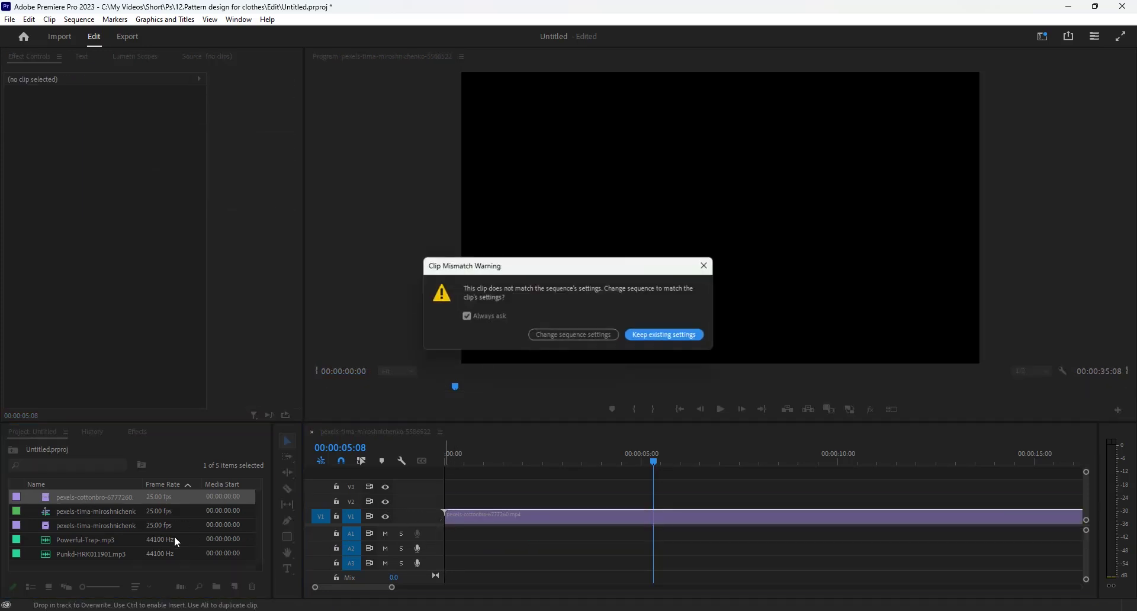
{"action": "left_click", "coordinate": [591, 333]}
{"action": "left_click_drag", "start_coordinate": [121, 550], "coordinate": [449, 536]}
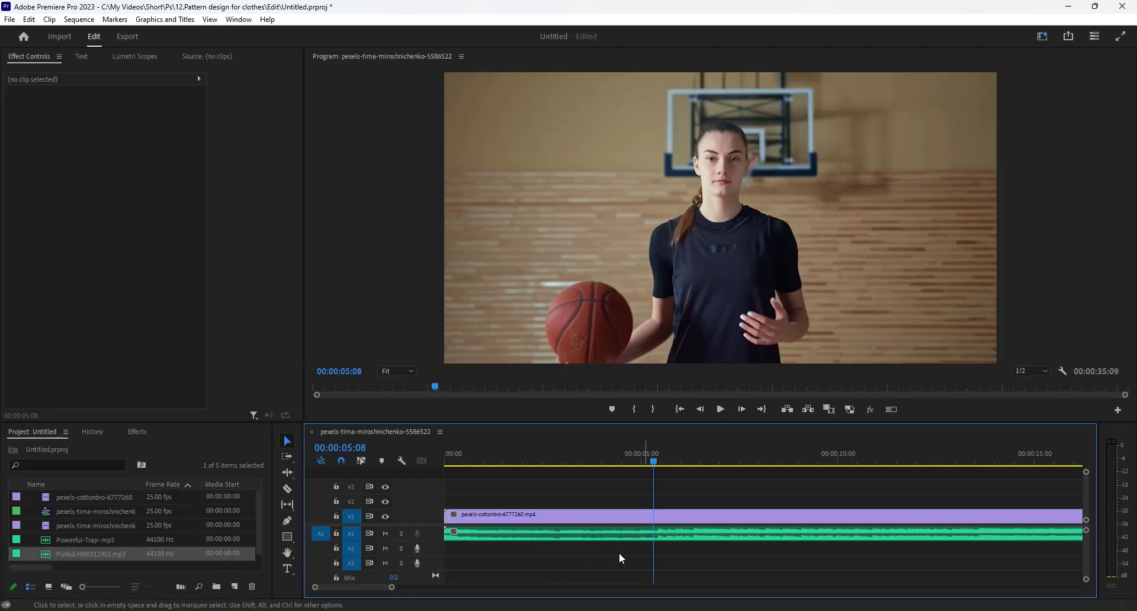
Step: Play the new clip from its start and park the playhead at 00:00:08:07 on the frame to freeze
{"action": "key", "text": "minus"}
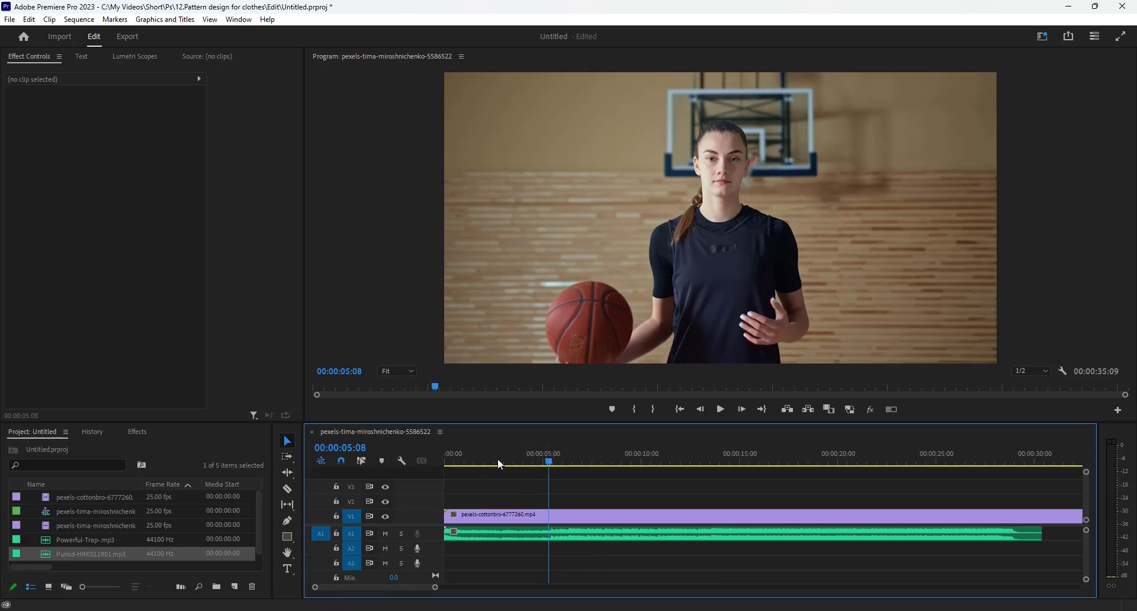
{"action": "left_click_drag", "start_coordinate": [518, 463], "coordinate": [444, 460]}
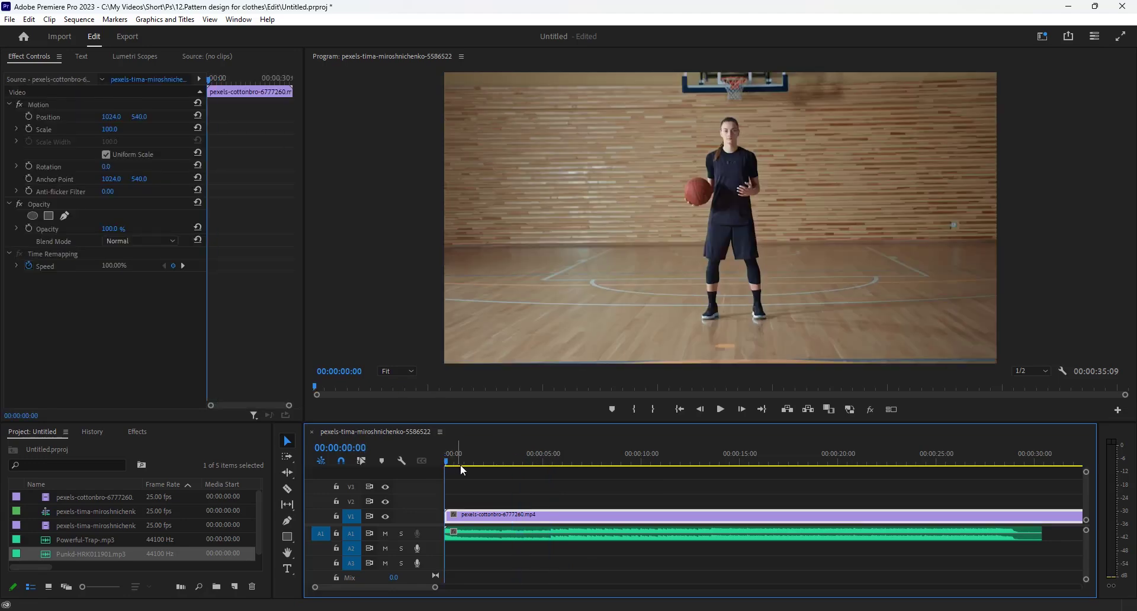
{"action": "left_click", "coordinate": [718, 411]}
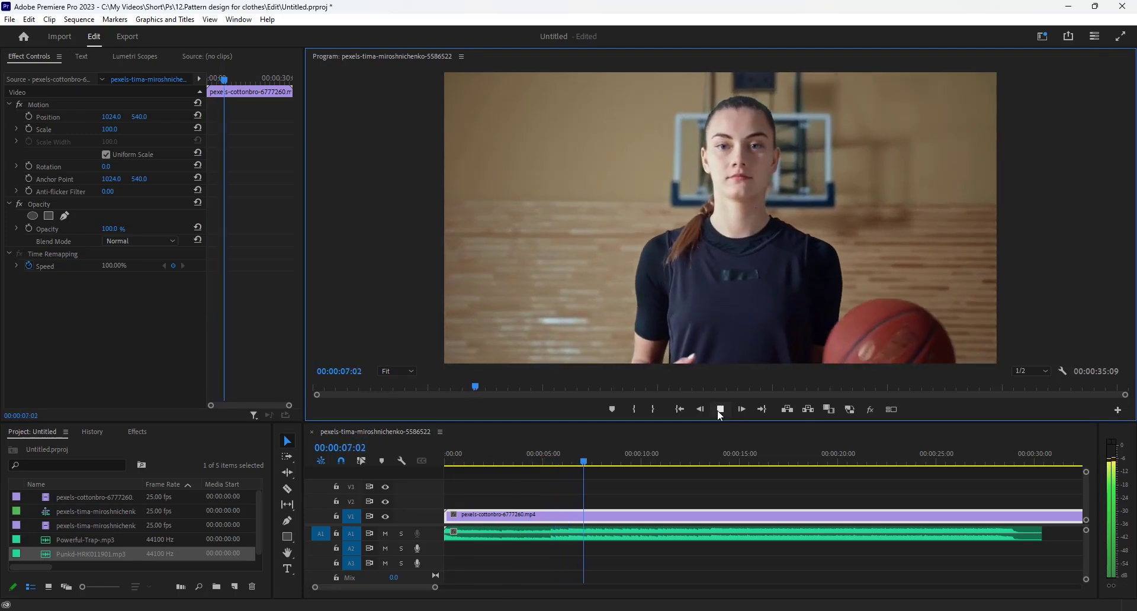
{"action": "left_click", "coordinate": [720, 410]}
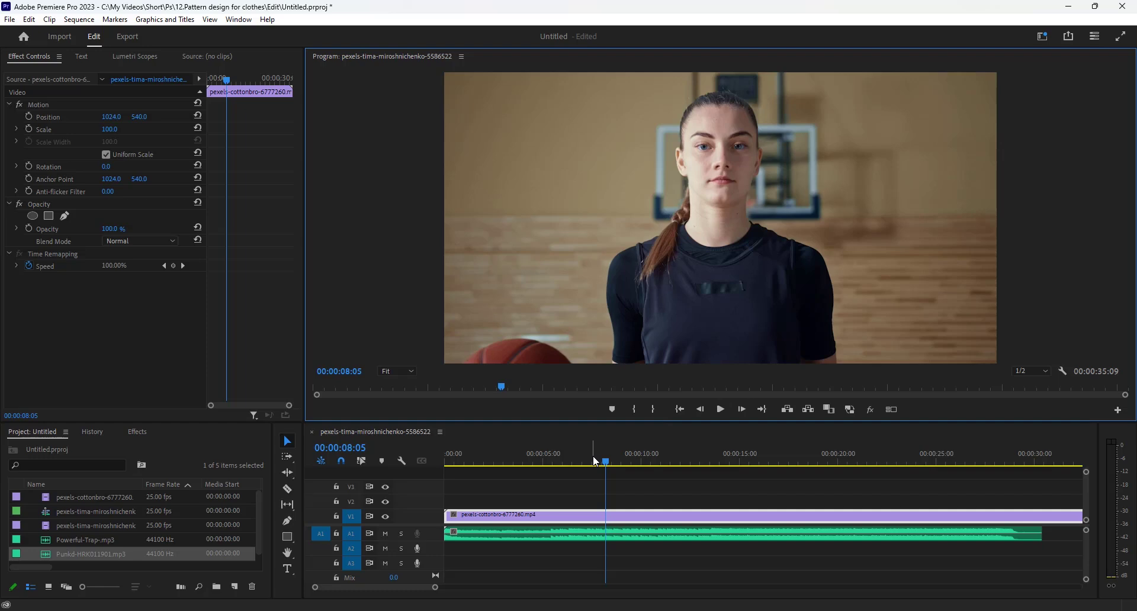
{"action": "mouse_move", "coordinate": [596, 462]}
{"action": "left_mouse_down"}
{"action": "mouse_move", "coordinate": [574, 466]}
{"action": "mouse_move", "coordinate": [612, 469]}
{"action": "left_mouse_up"}
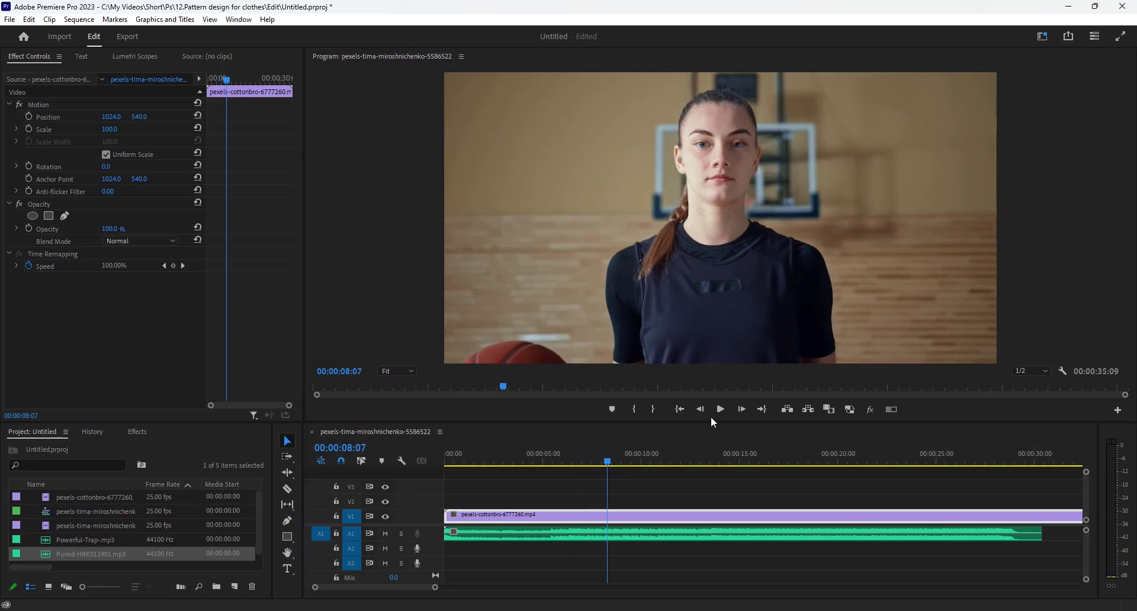
Step: Add the Export Frame control to the Program monitor's transport controls
{"action": "left_click", "coordinate": [1117, 410]}
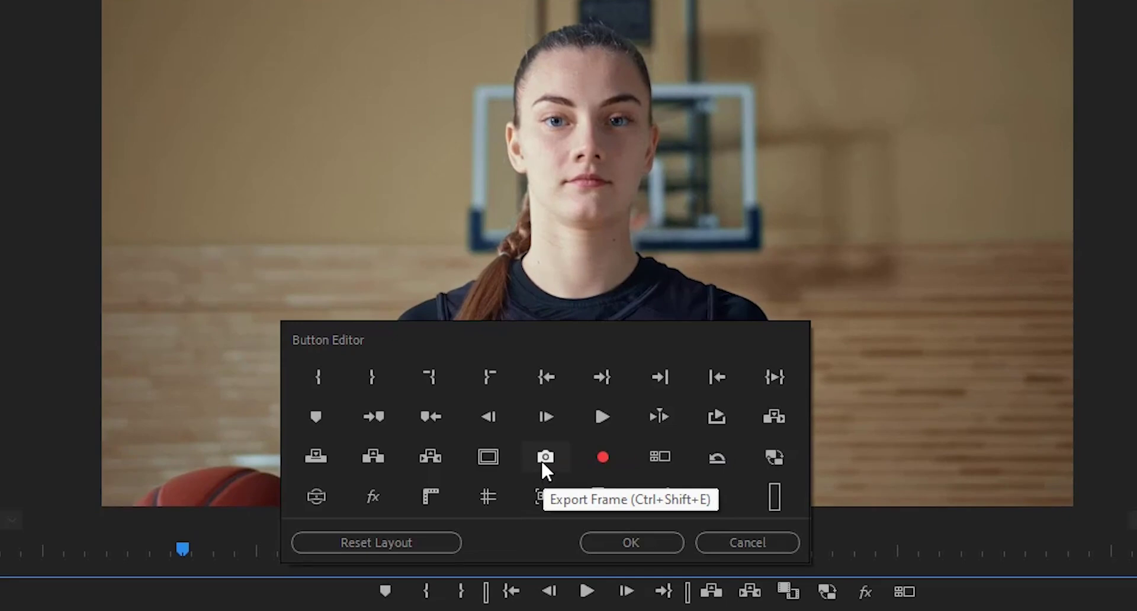
{"action": "left_click_drag", "start_coordinate": [541, 459], "coordinate": [895, 597]}
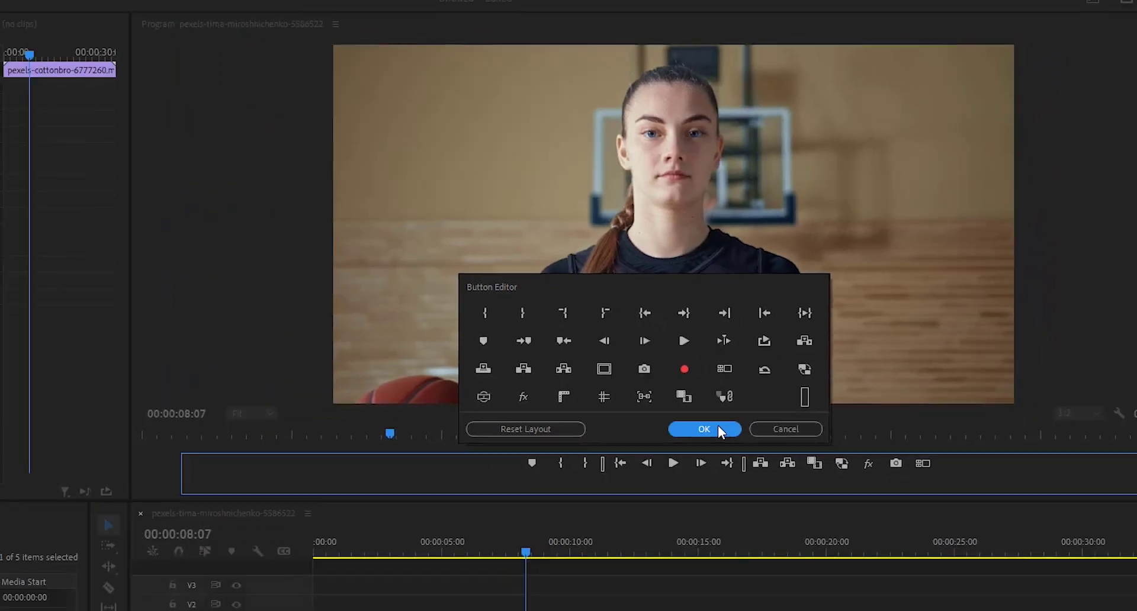
{"action": "left_click", "coordinate": [670, 542]}
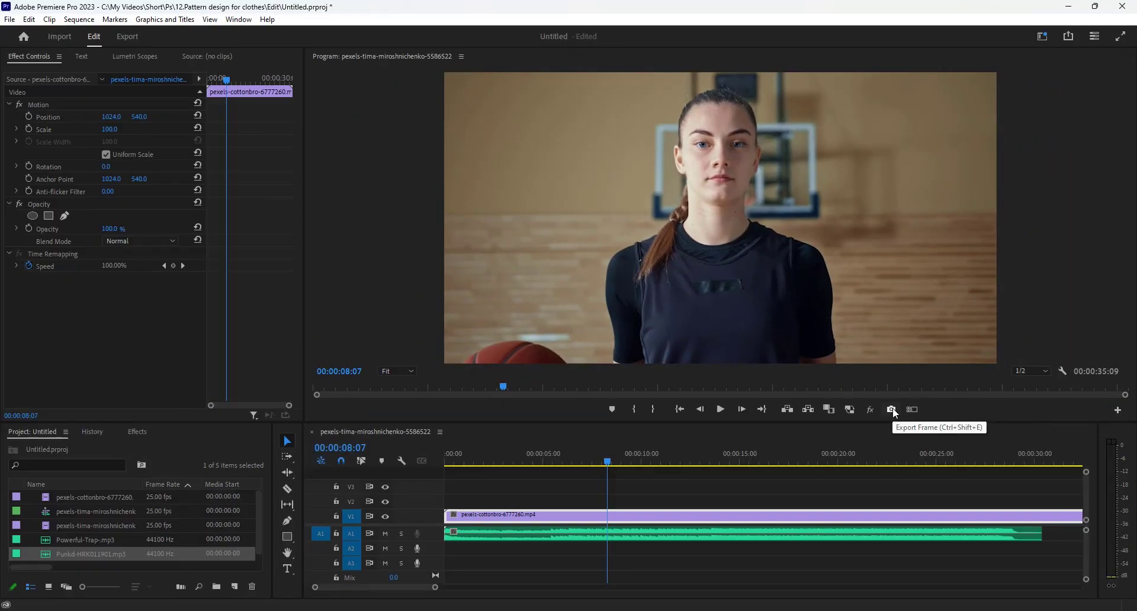
Step: Export the frame at 00:00:08:07 as a JPEG still and import it into the project
{"action": "left_click", "coordinate": [892, 409]}
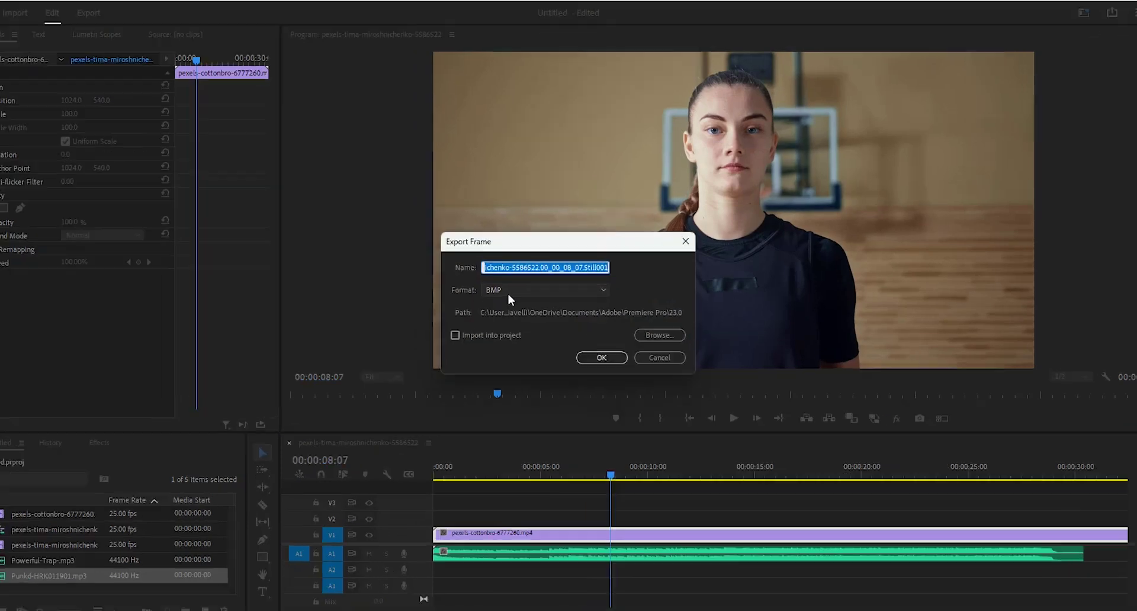
{"action": "left_click", "coordinate": [509, 292]}
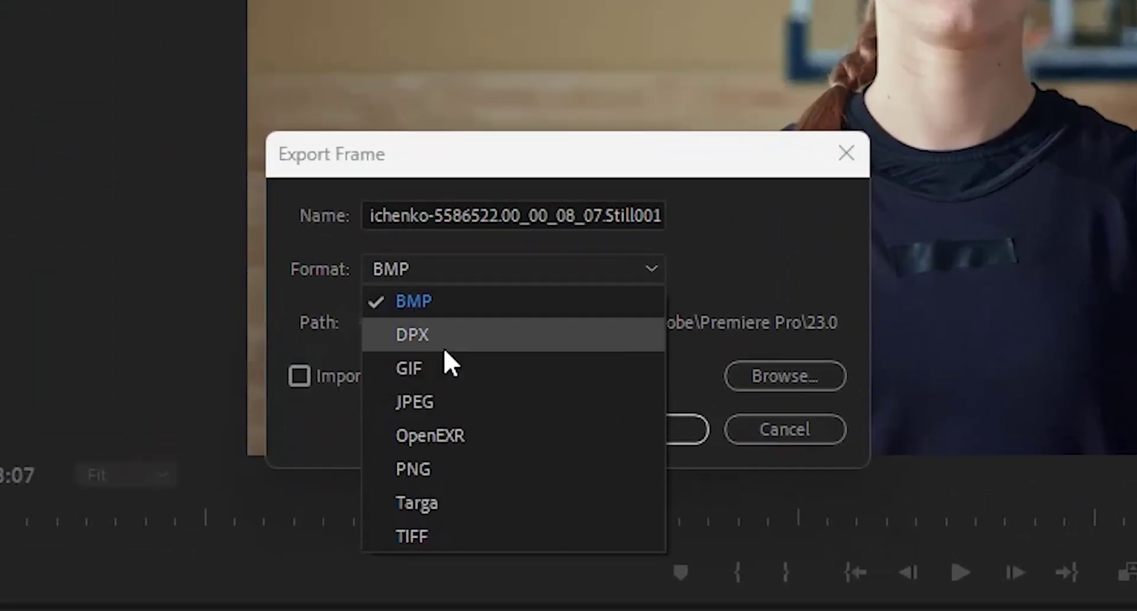
{"action": "left_click", "coordinate": [446, 398]}
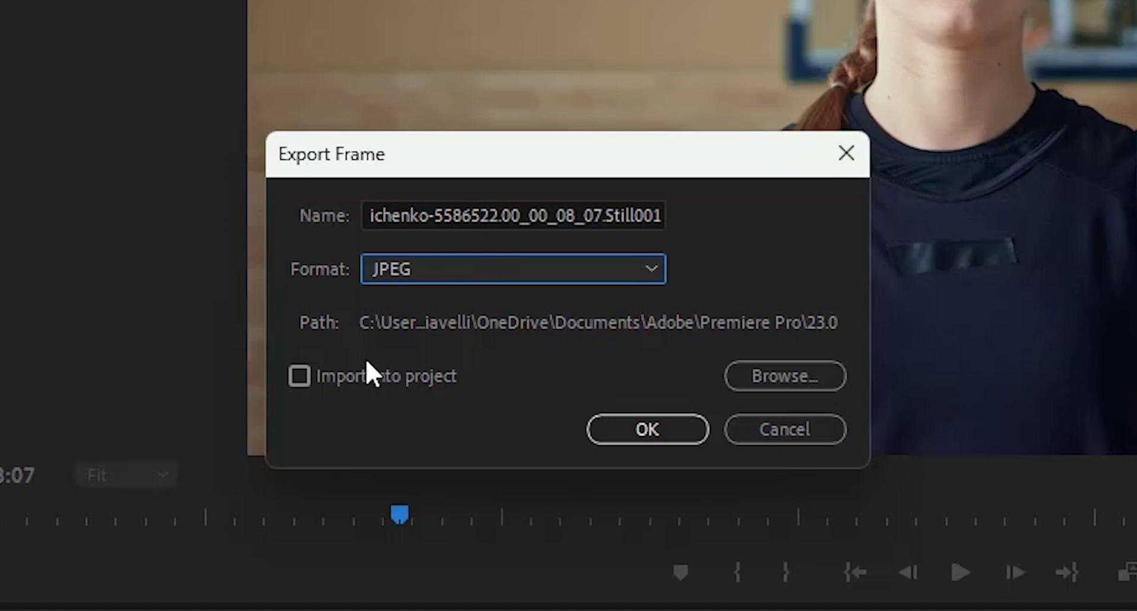
{"action": "left_click", "coordinate": [300, 377]}
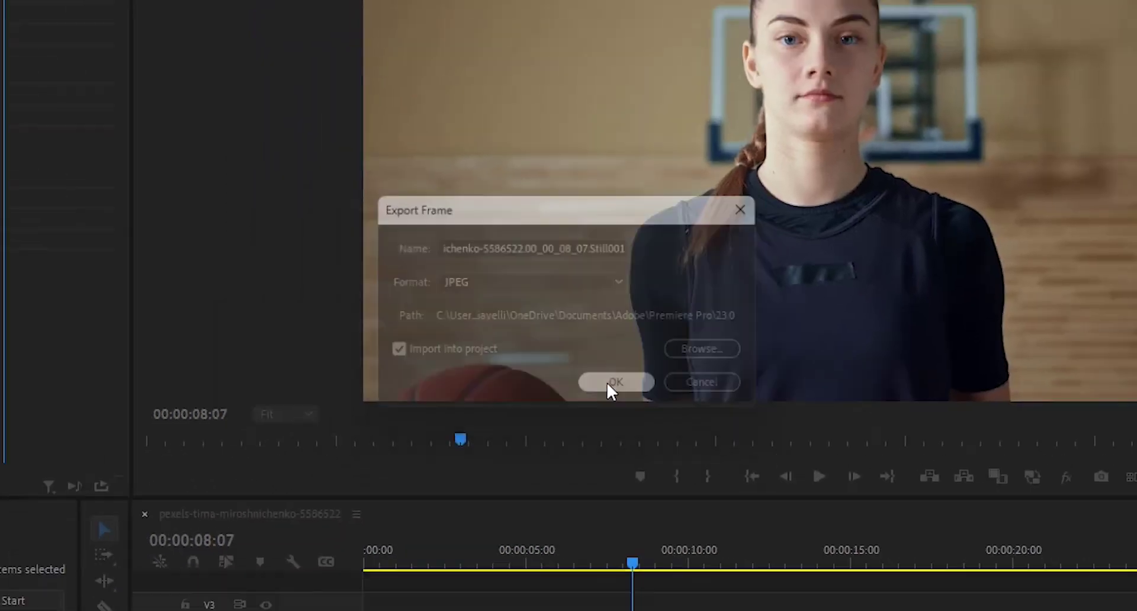
{"action": "left_click", "coordinate": [633, 438]}
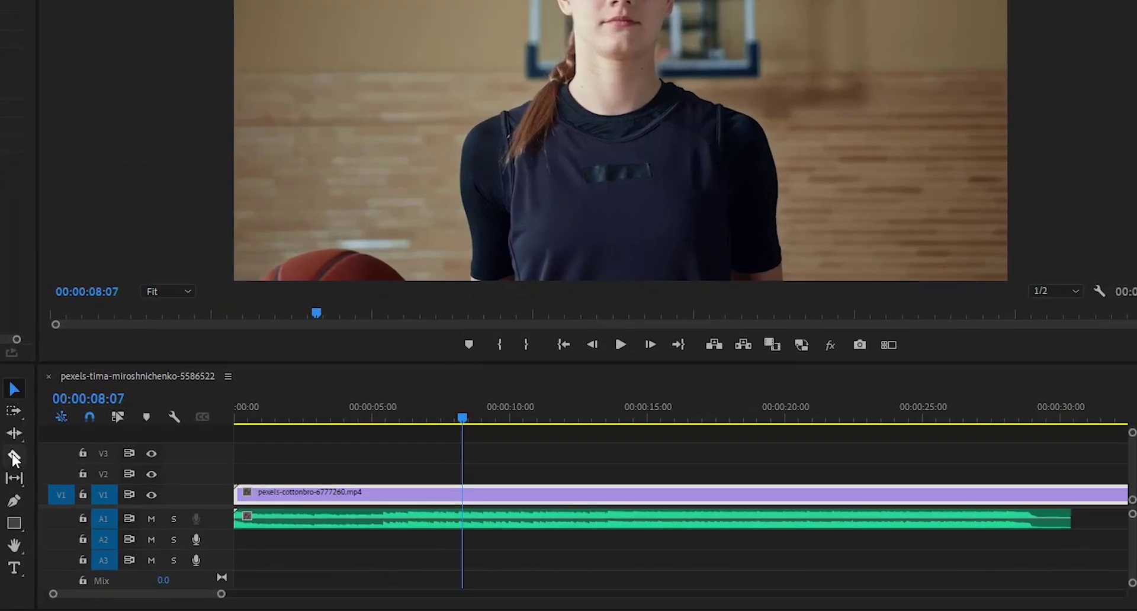
Step: Cut the V1 clip at 00:00:08:07 and move its second part later, leaving a gap of about 2.4 seconds
{"action": "key", "text": "c"}
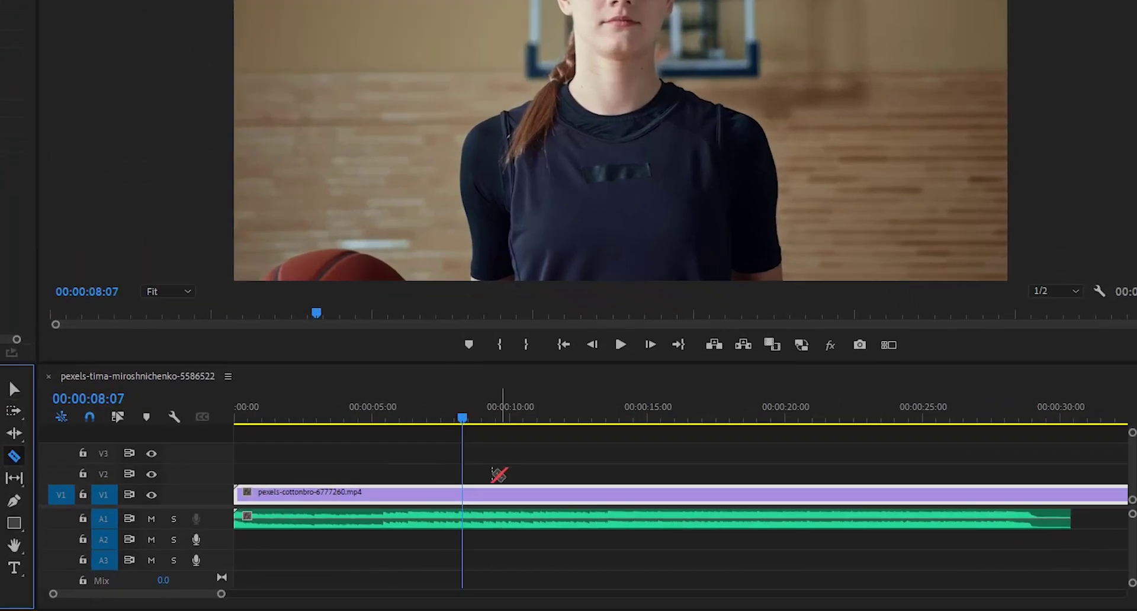
{"action": "left_click", "coordinate": [468, 499]}
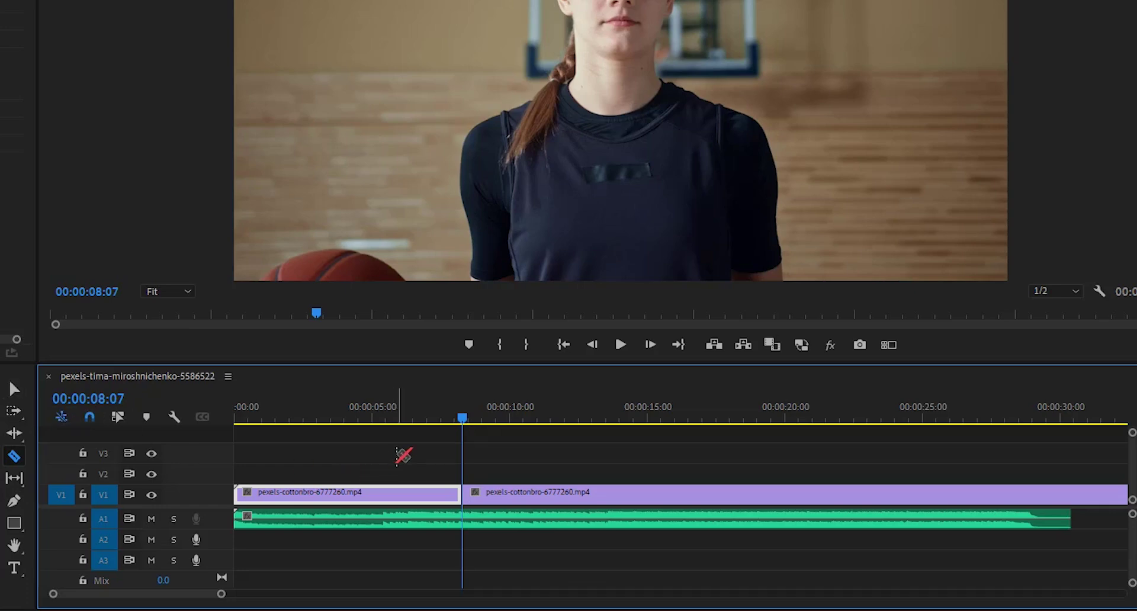
{"action": "key", "text": "v"}
{"action": "left_click_drag", "start_coordinate": [491, 489], "coordinate": [557, 503]}
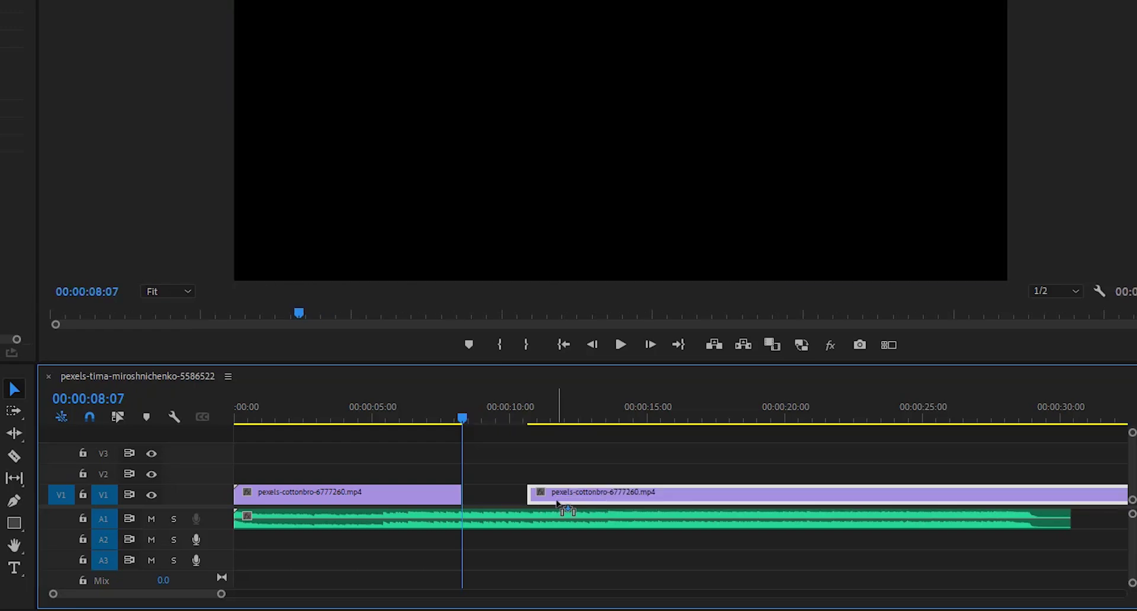
Step: Place the exported still at 00:00:08:07, trim its end to the second clip part, and fit it into the V1 gap
{"action": "left_click", "coordinate": [70, 498]}
{"action": "left_click_drag", "start_coordinate": [322, 467], "coordinate": [616, 504]}
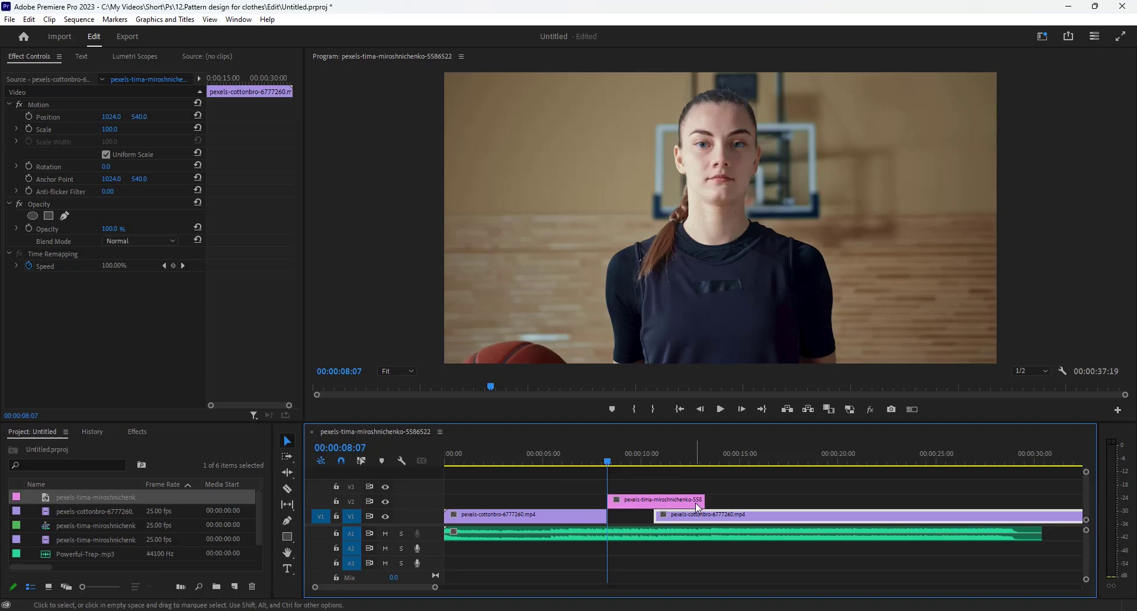
{"action": "left_click_drag", "start_coordinate": [704, 501], "coordinate": [639, 520]}
{"action": "left_click", "coordinate": [637, 503]}
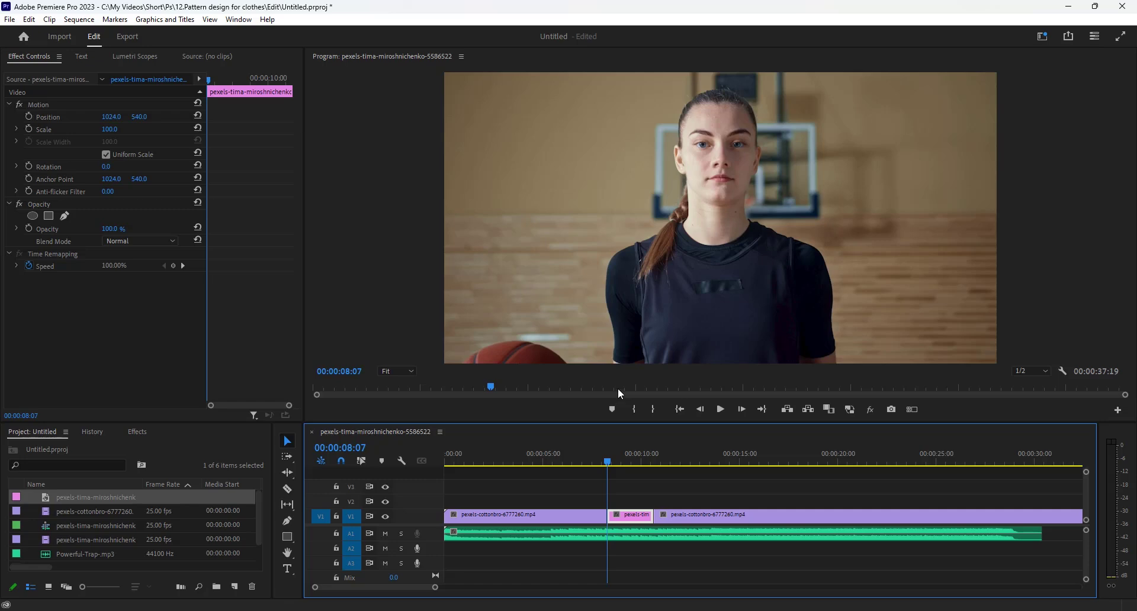
Step: Play the sequence from 00:00:00:09 past the inserted still in the maximized Program monitor to check the freeze effect
{"action": "key", "text": "grave"}
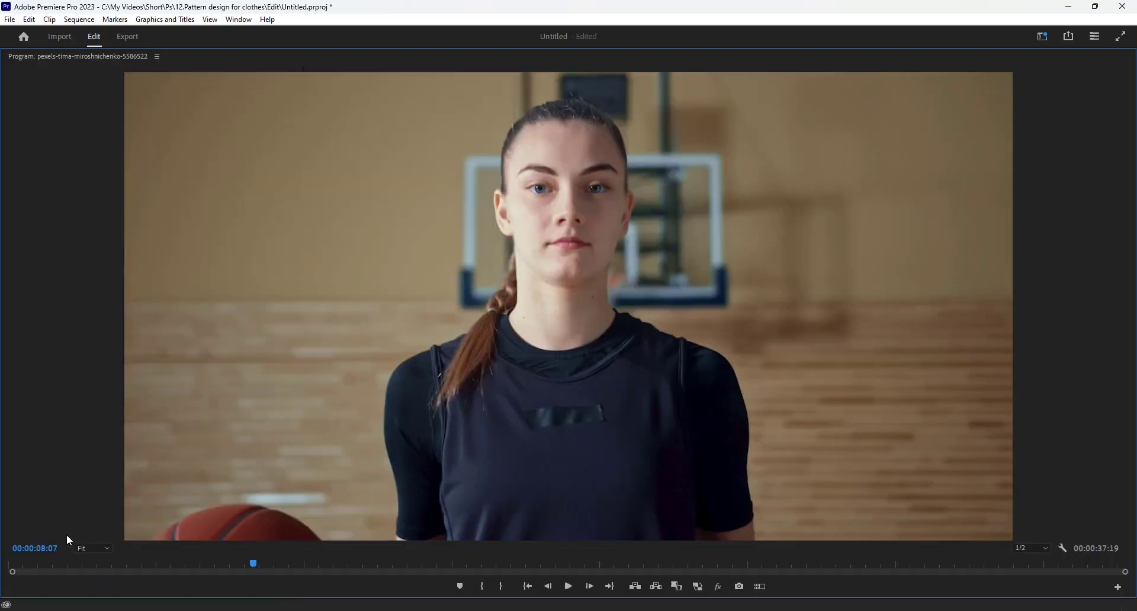
{"action": "left_click", "coordinate": [20, 563]}
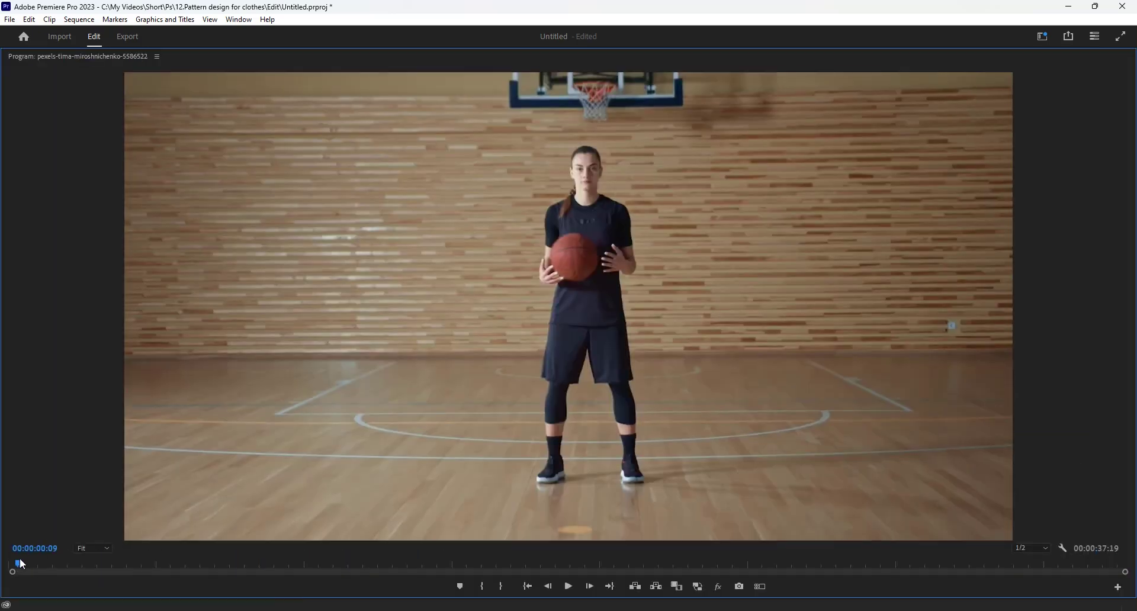
{"action": "key", "text": "space"}
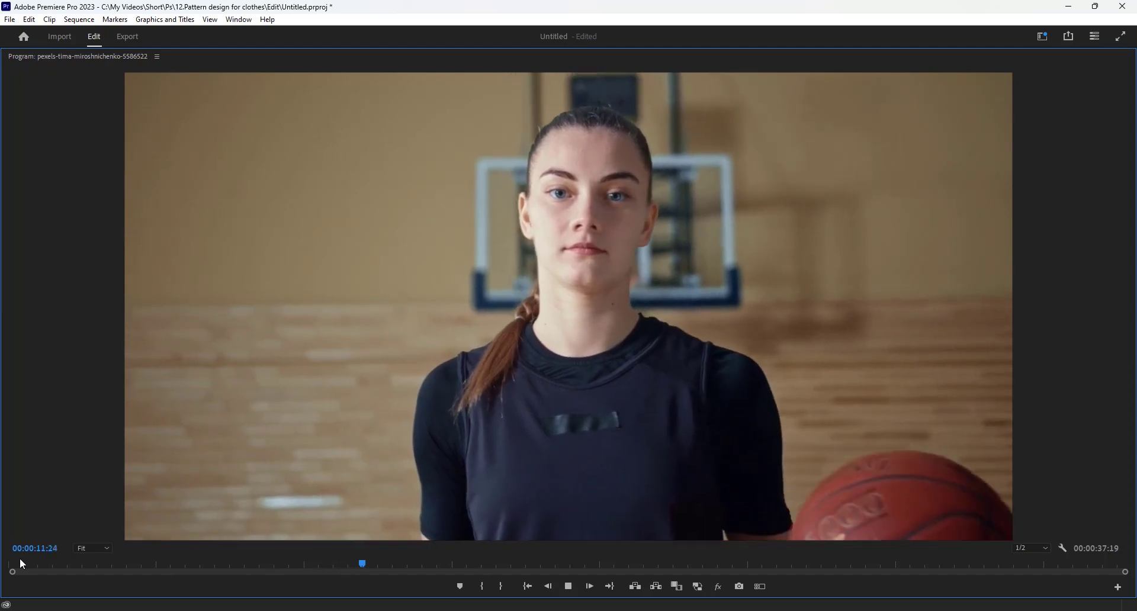
{"action": "left_click", "coordinate": [570, 587]}
{"action": "key", "text": "grave"}
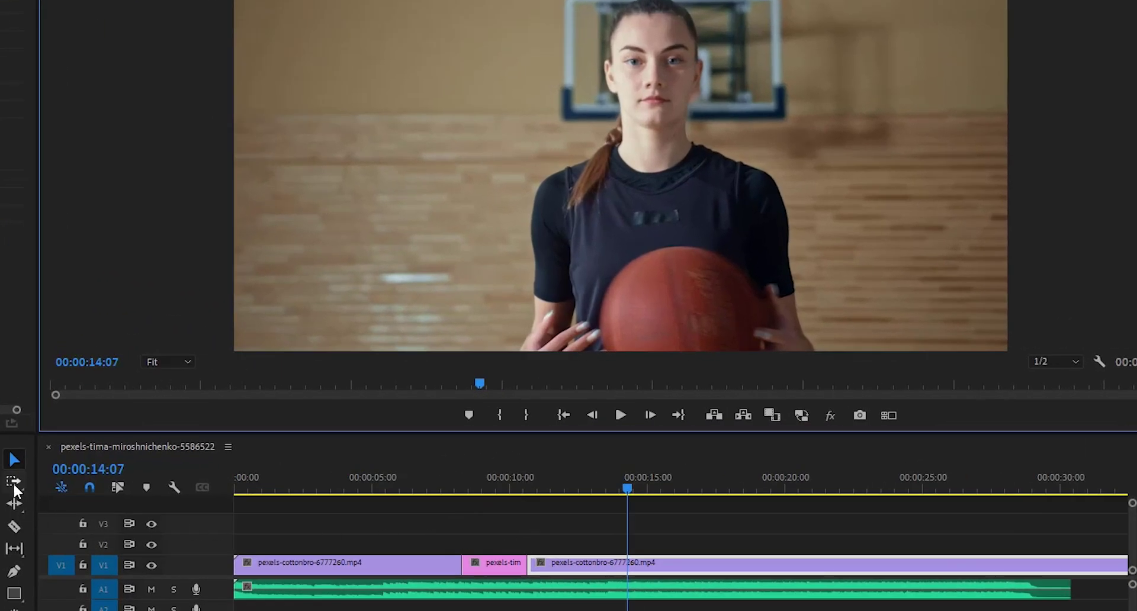
Step: Ripple-edit the end of the still on V1 out to about 00:00:11:23, shifting the second clip part later
{"action": "left_click", "coordinate": [22, 507]}
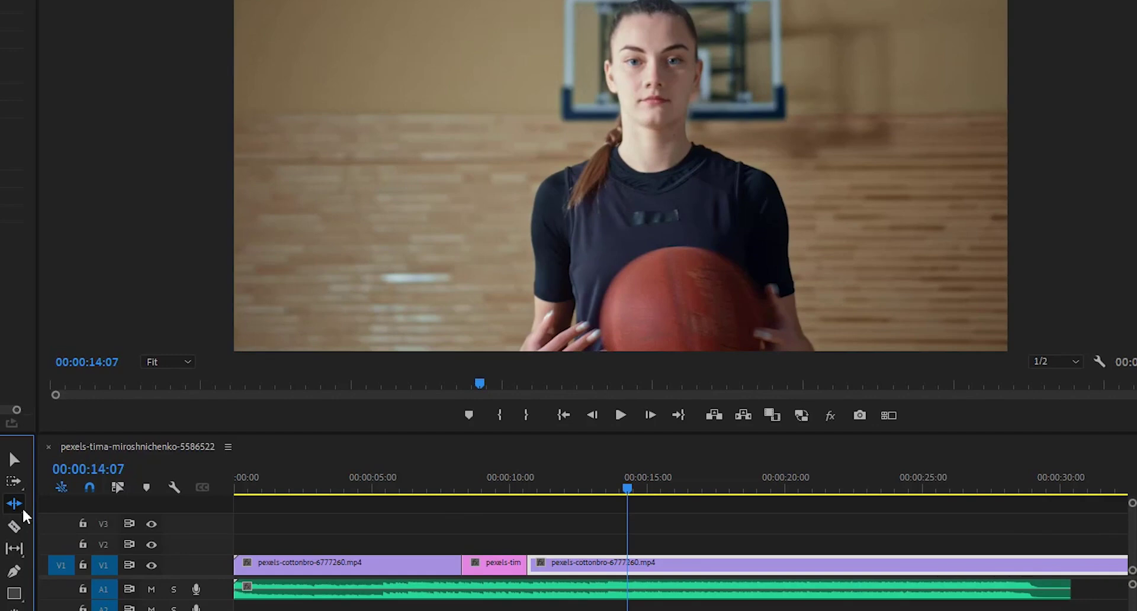
{"action": "left_click", "coordinate": [22, 507]}
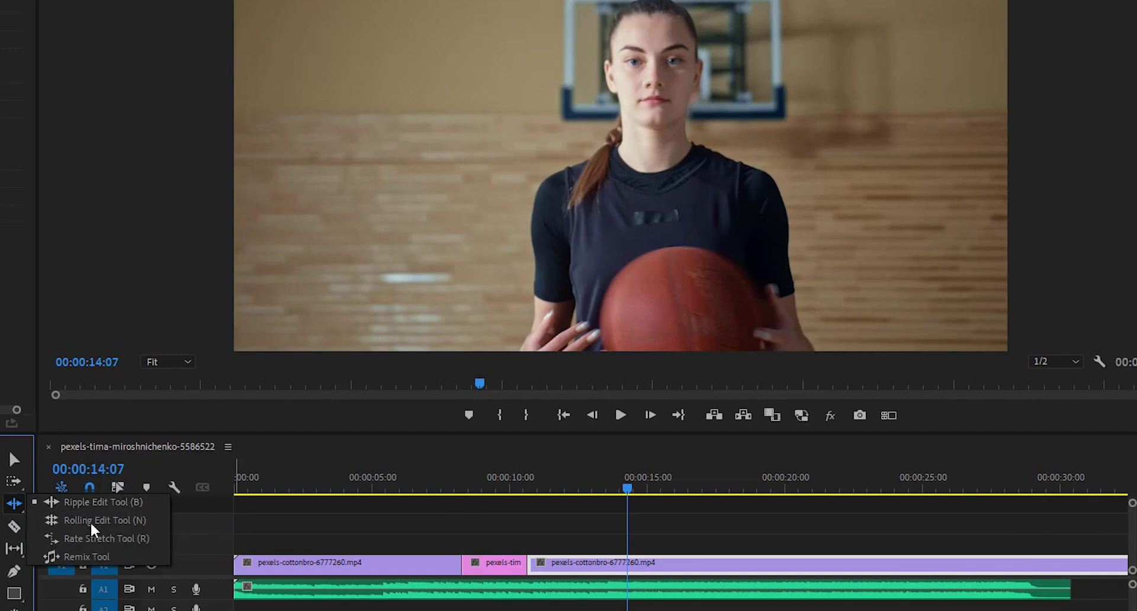
{"action": "left_click", "coordinate": [89, 502]}
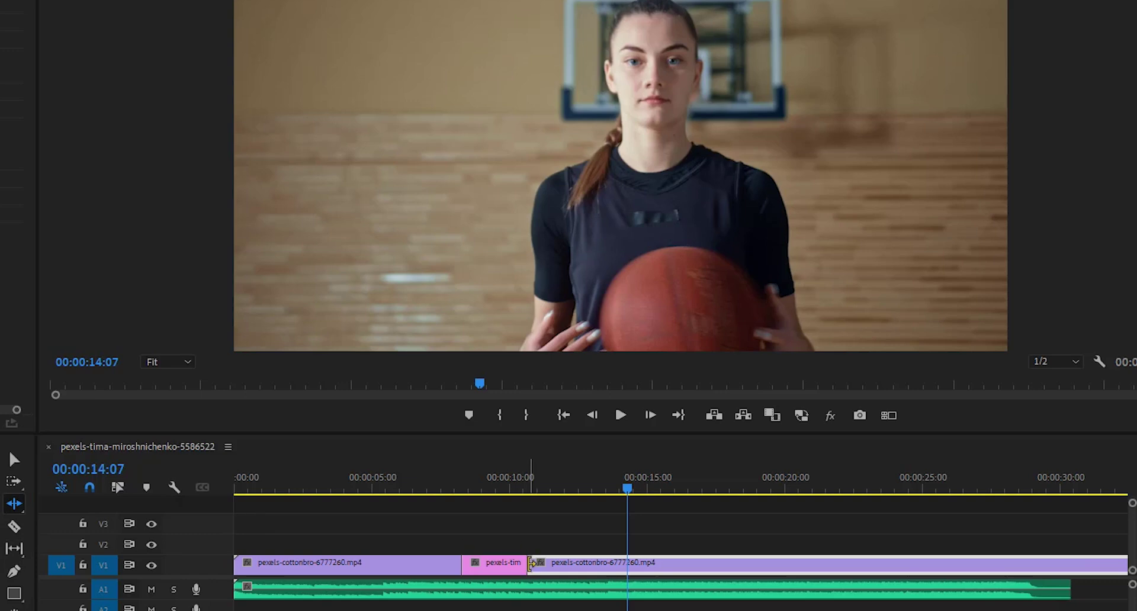
{"action": "left_click_drag", "start_coordinate": [531, 564], "coordinate": [558, 573]}
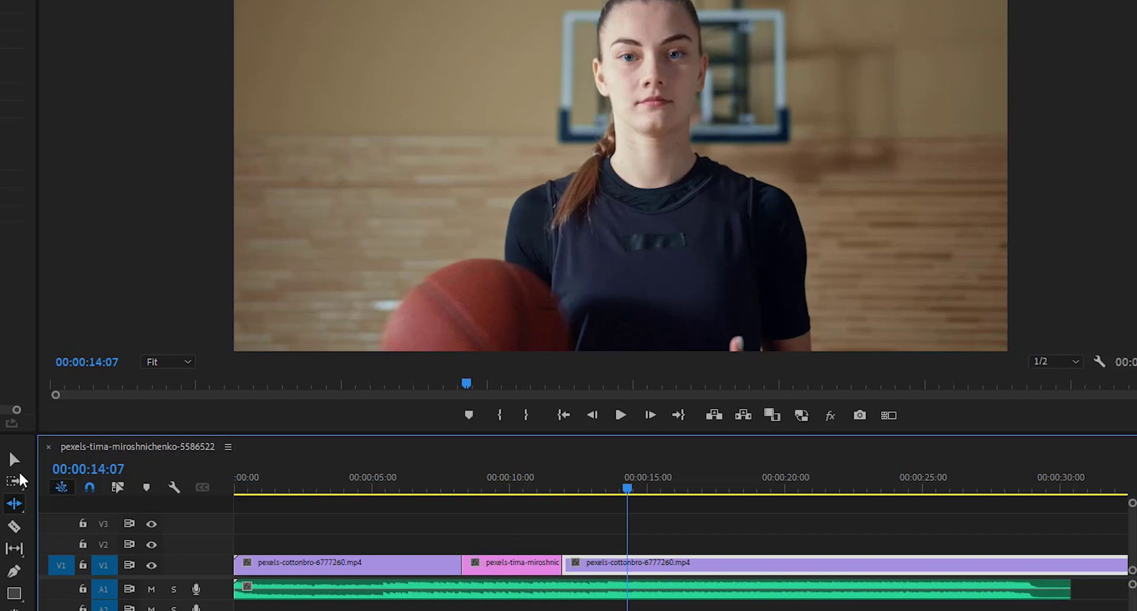
{"action": "left_click", "coordinate": [14, 461]}
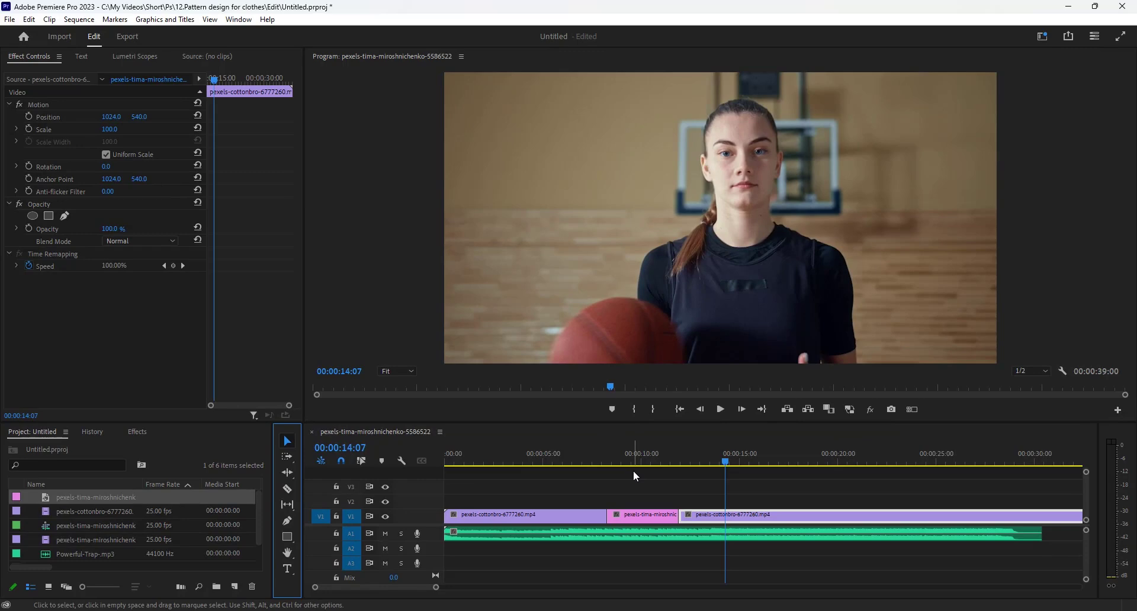
Step: Enable Position and Scale keyframing on the still at its first frame, 00:00:08:07
{"action": "left_click", "coordinate": [644, 434]}
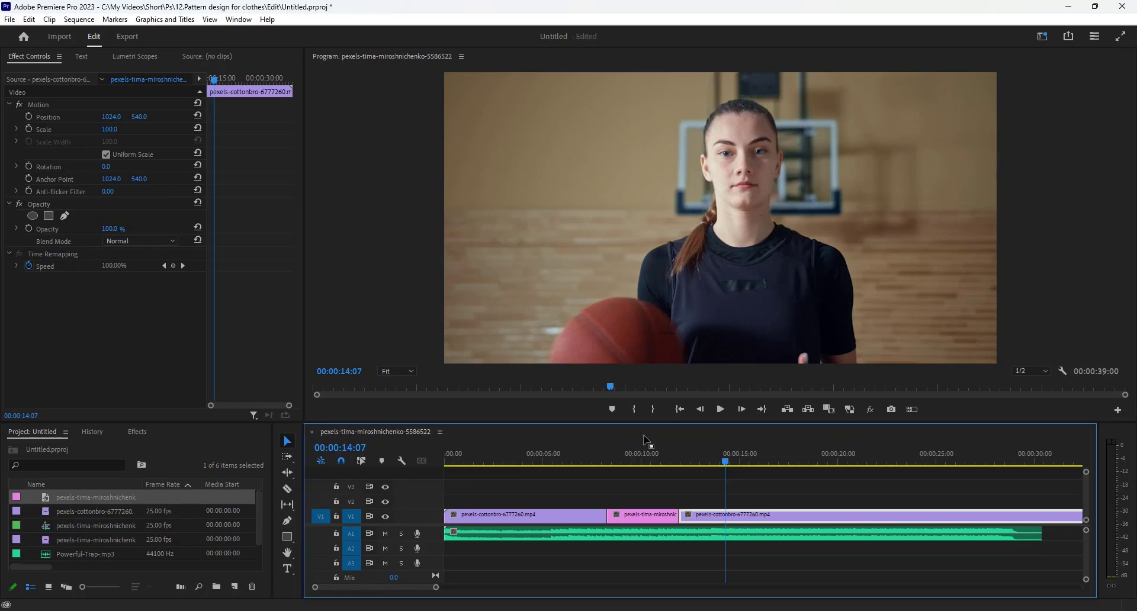
{"action": "key", "text": "Up"}
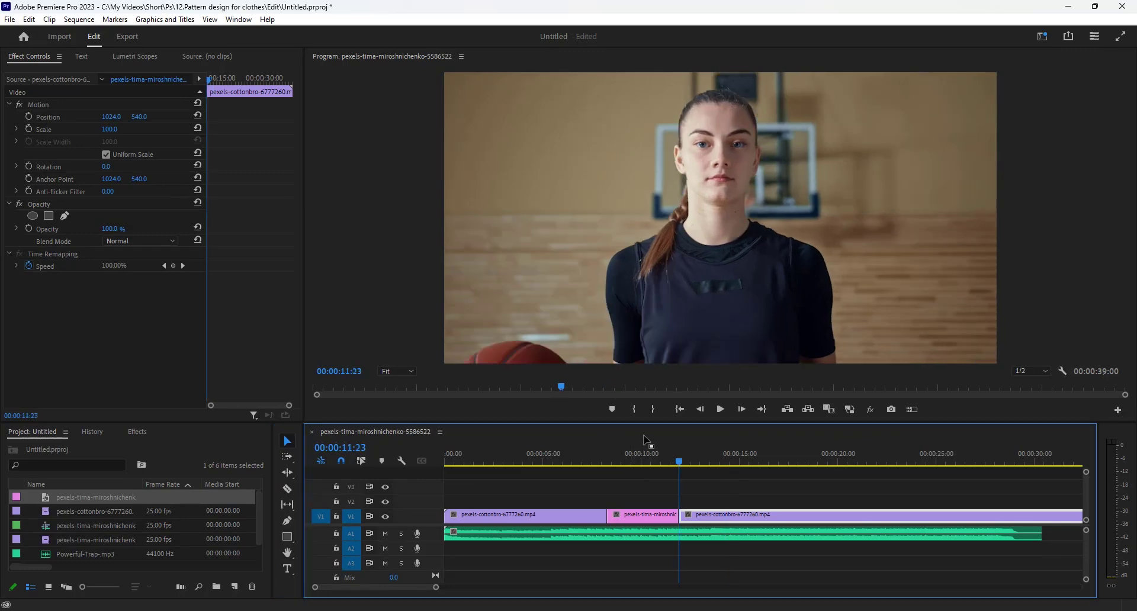
{"action": "key", "text": "Up"}
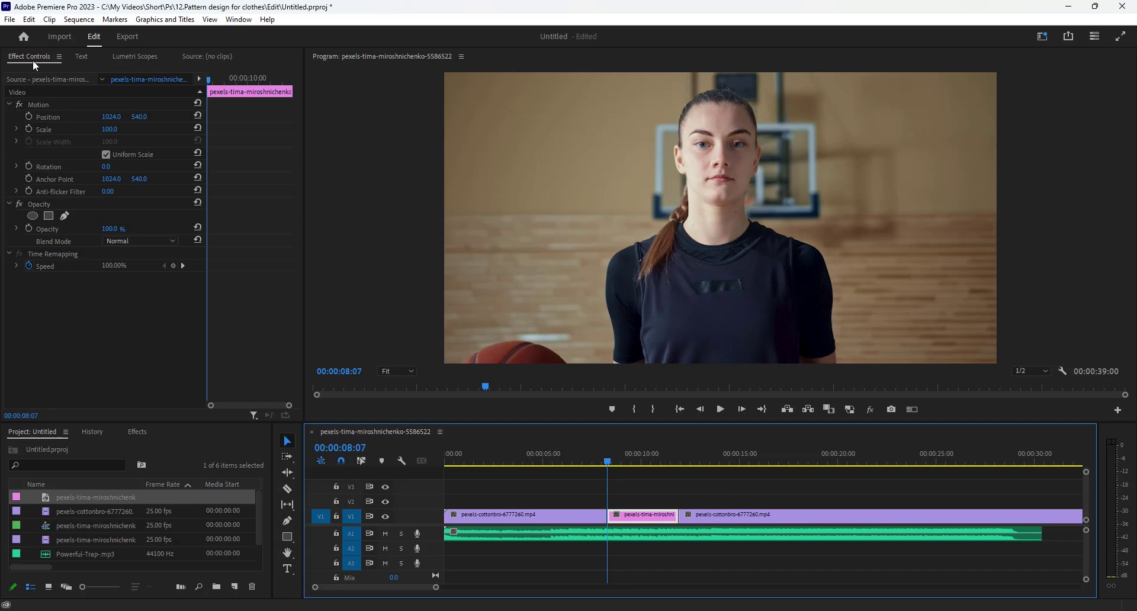
{"action": "left_click", "coordinate": [240, 19]}
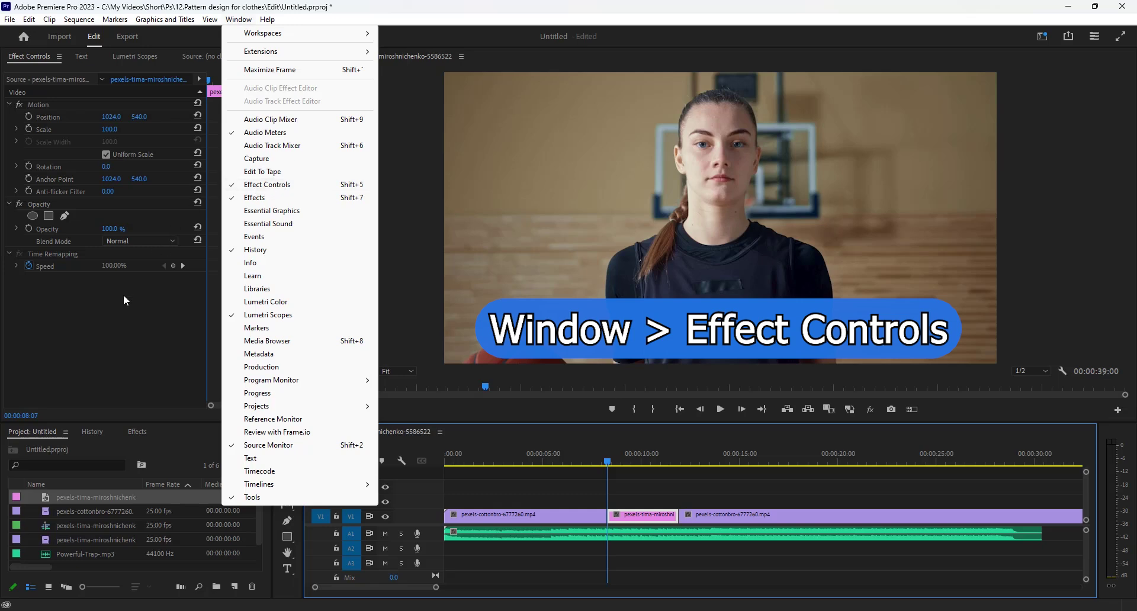
{"action": "left_click", "coordinate": [106, 280]}
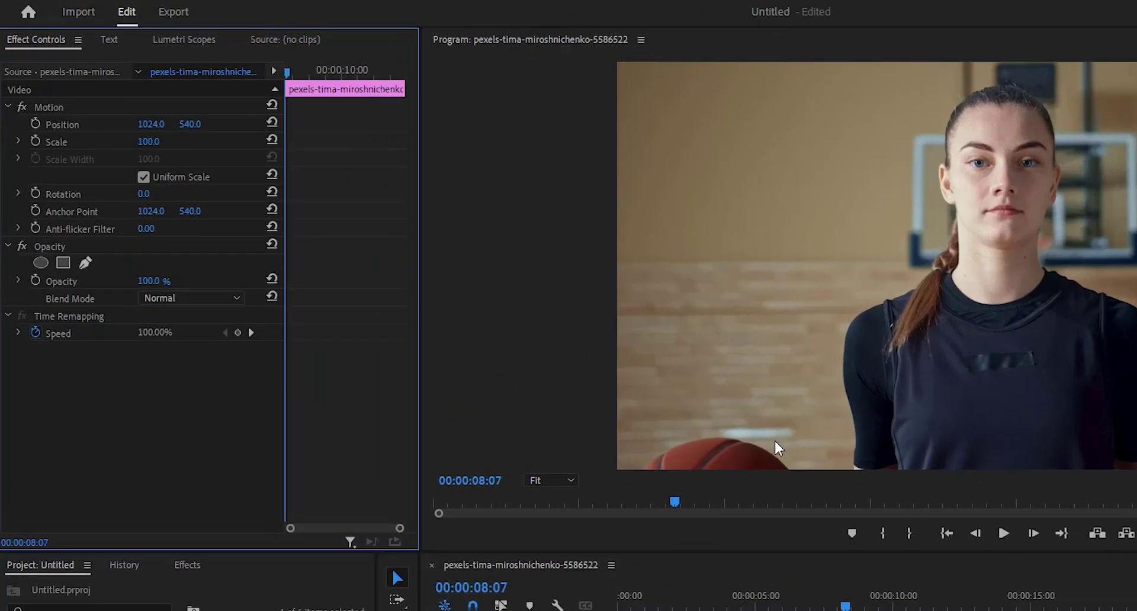
{"action": "left_click", "coordinate": [36, 124]}
{"action": "left_click", "coordinate": [36, 141]}
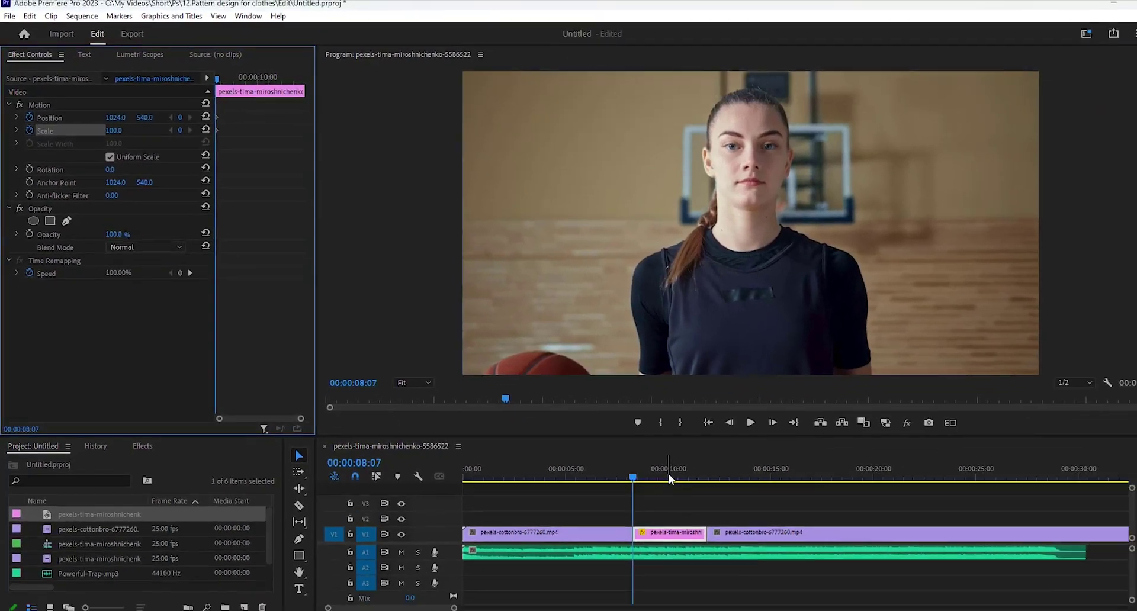
Step: Keyframe the still at Scale 155 and Position 1024, 823 at 00:00:09:23, and reset it to Scale 100 and Position 1024, 540 at 00:00:11:21
{"action": "left_click", "coordinate": [666, 479]}
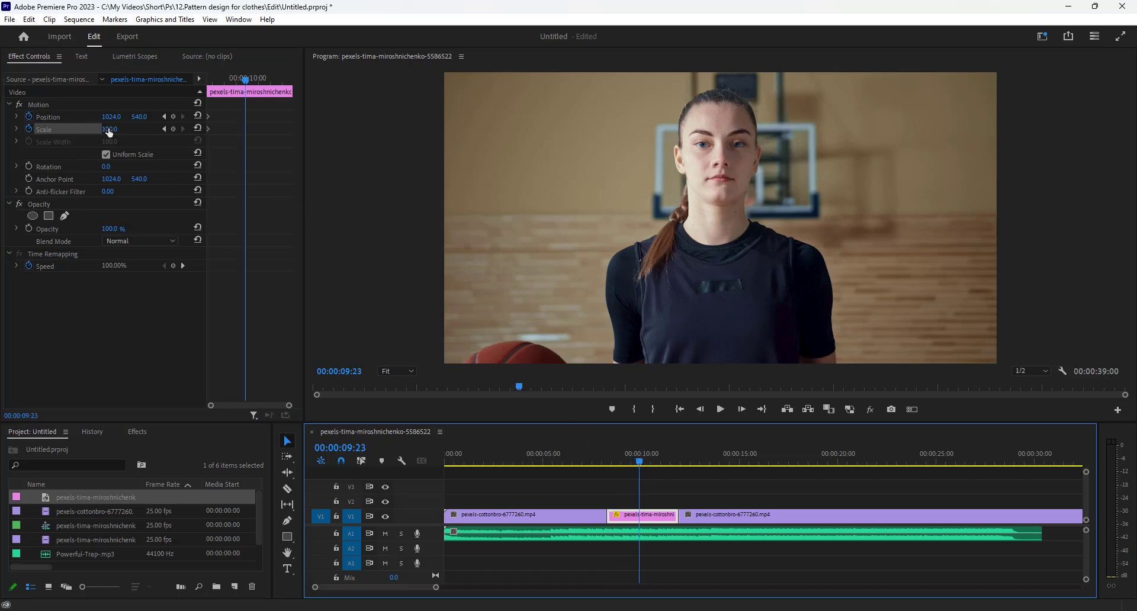
{"action": "left_click_drag", "start_coordinate": [109, 130], "coordinate": [307, 116]}
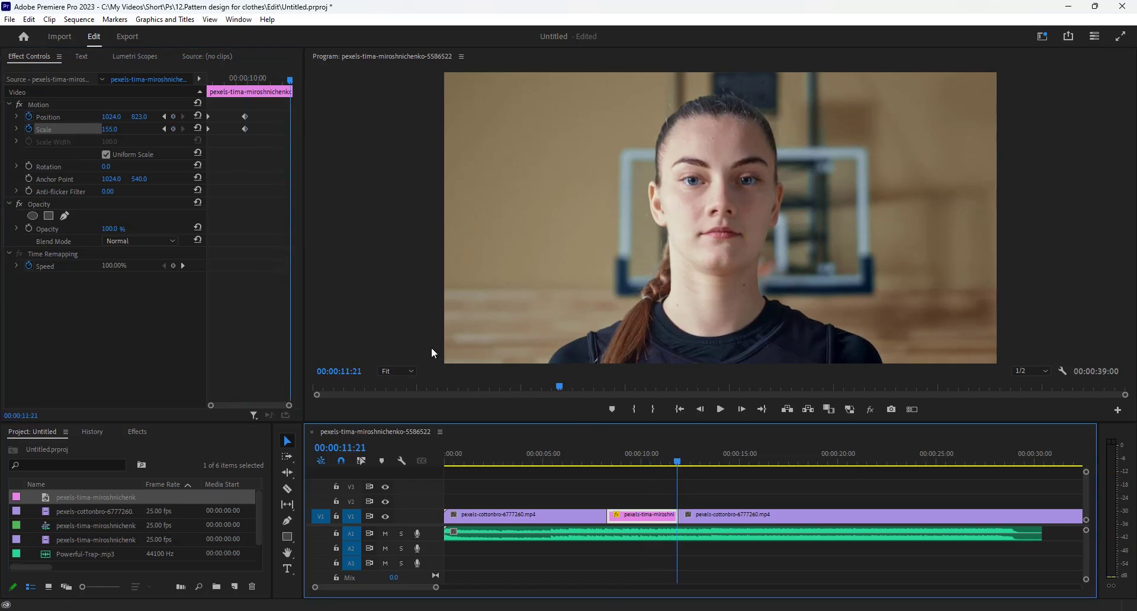
{"action": "left_click", "coordinate": [198, 128]}
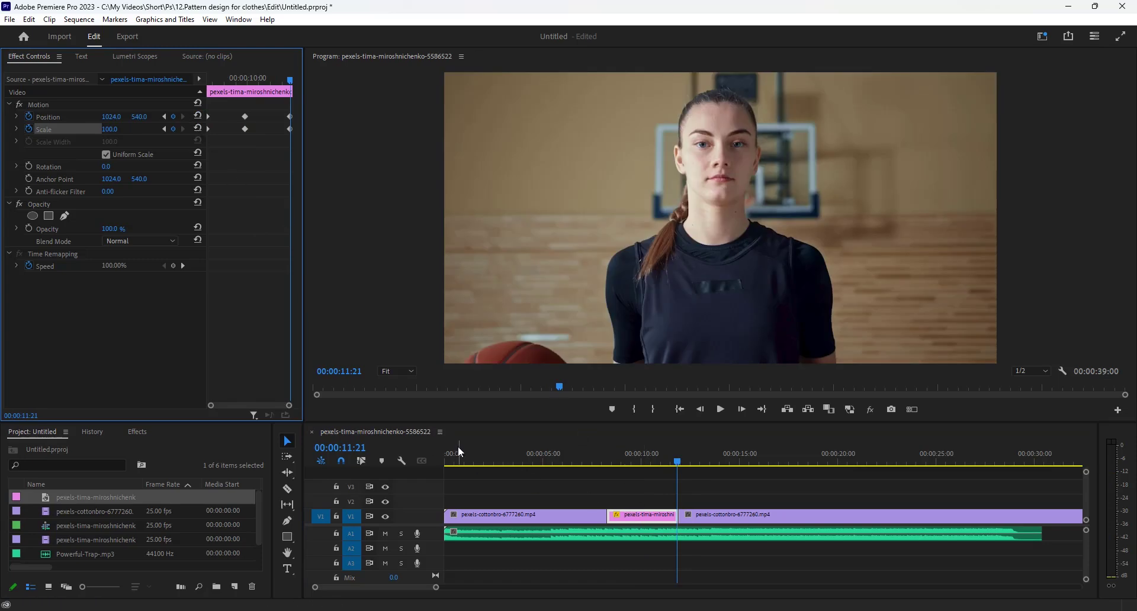
Step: Play the sequence from 00:00:00:00 past the still in the maximized Program monitor to check the zoom animation
{"action": "type", "text": "0"}
{"action": "key", "text": "Return"}
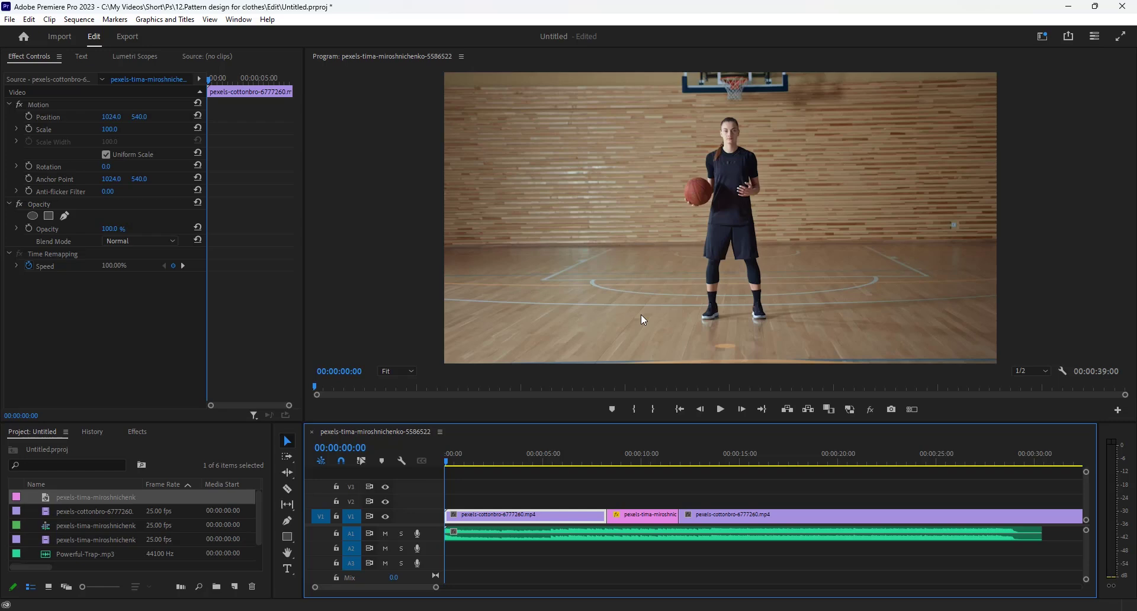
{"action": "key", "text": "grave"}
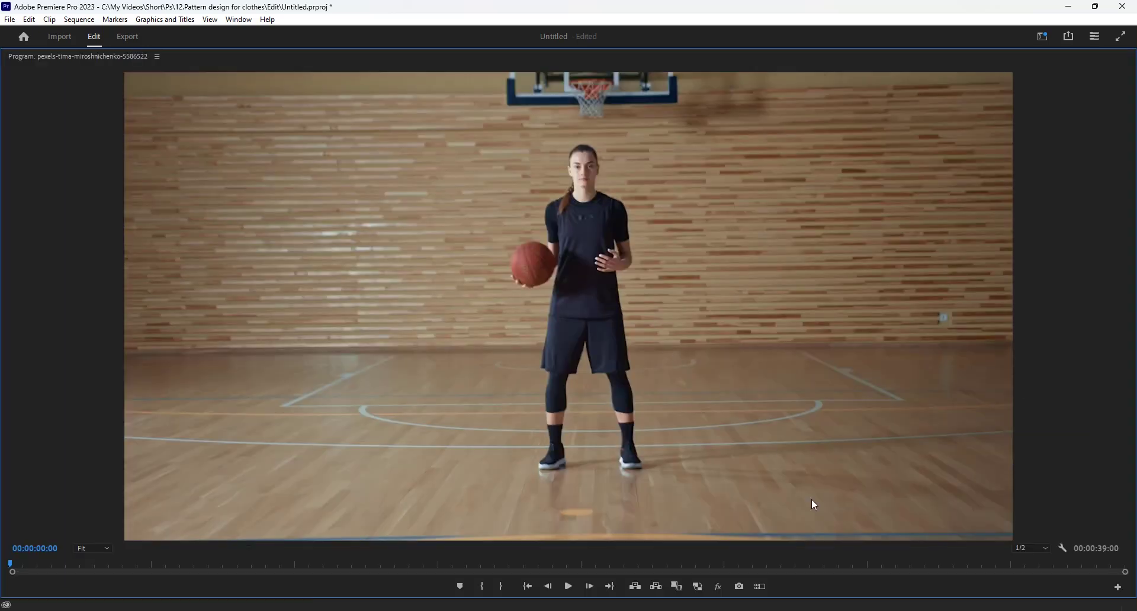
{"action": "left_click", "coordinate": [569, 590]}
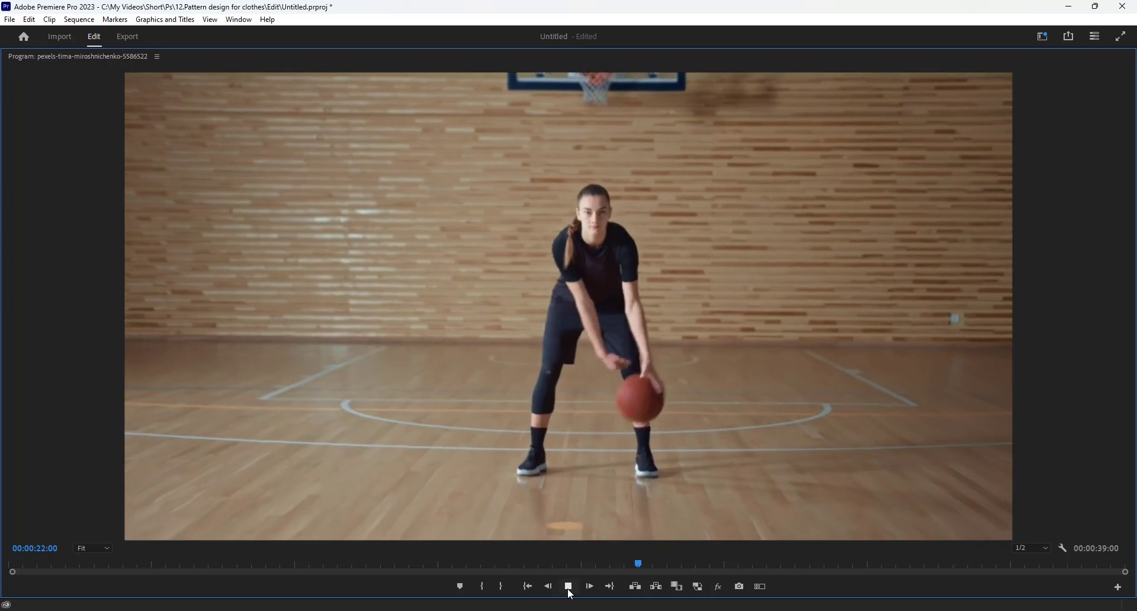
{"action": "left_click", "coordinate": [570, 589]}
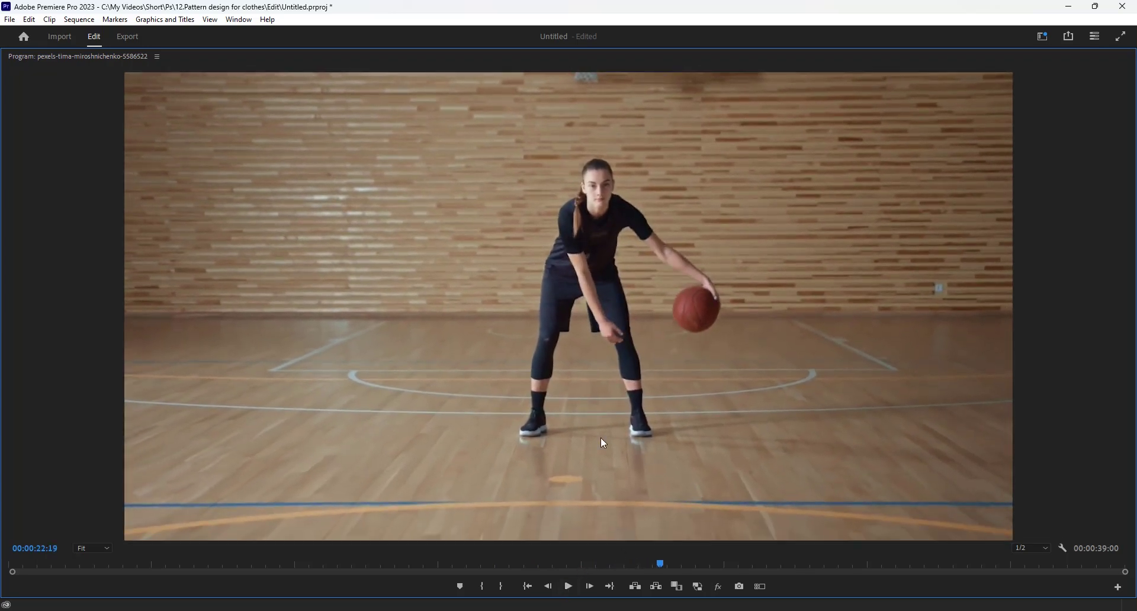
{"action": "key", "text": "grave"}
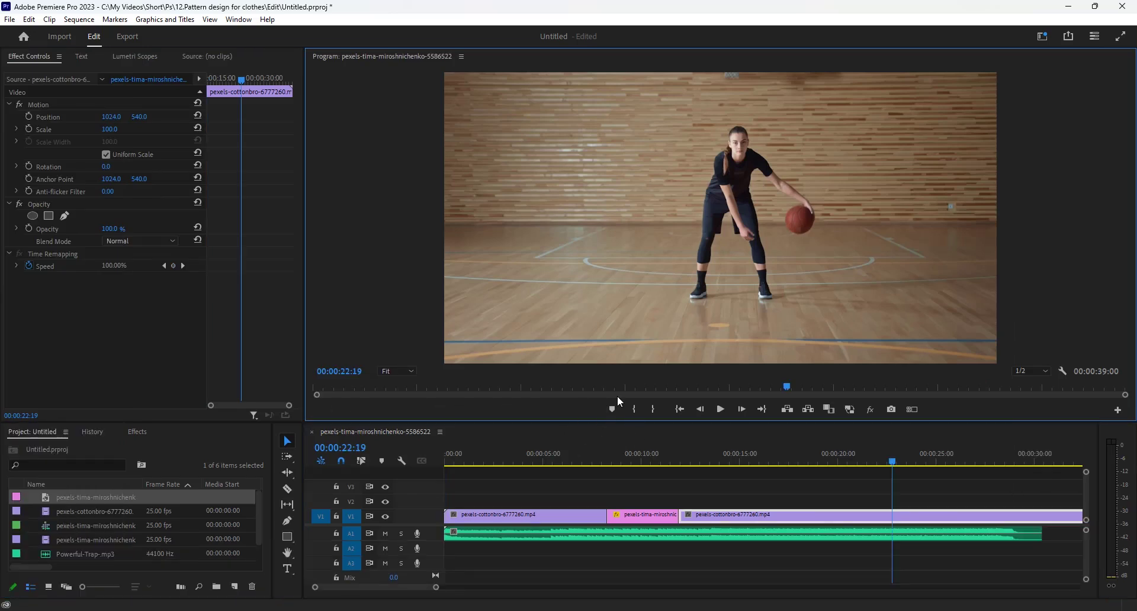